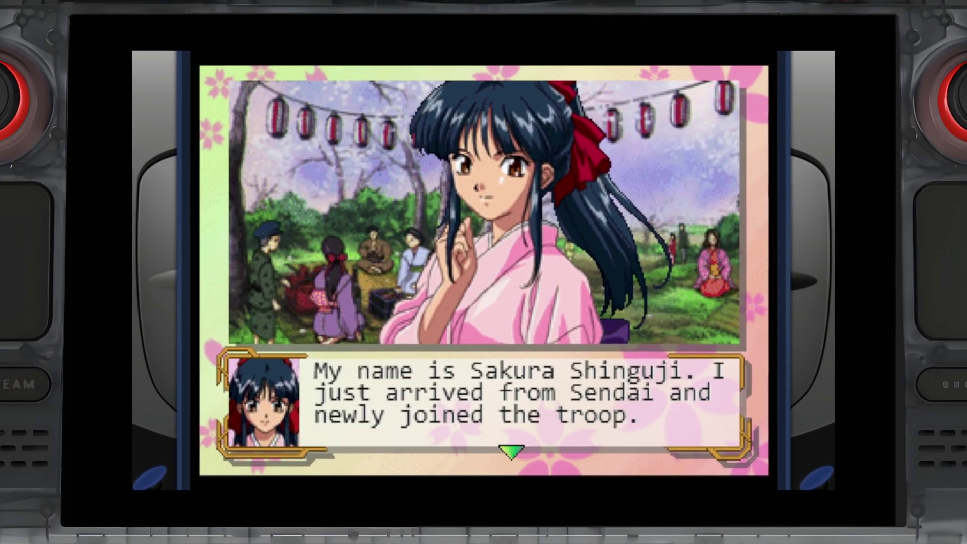
key("Return")
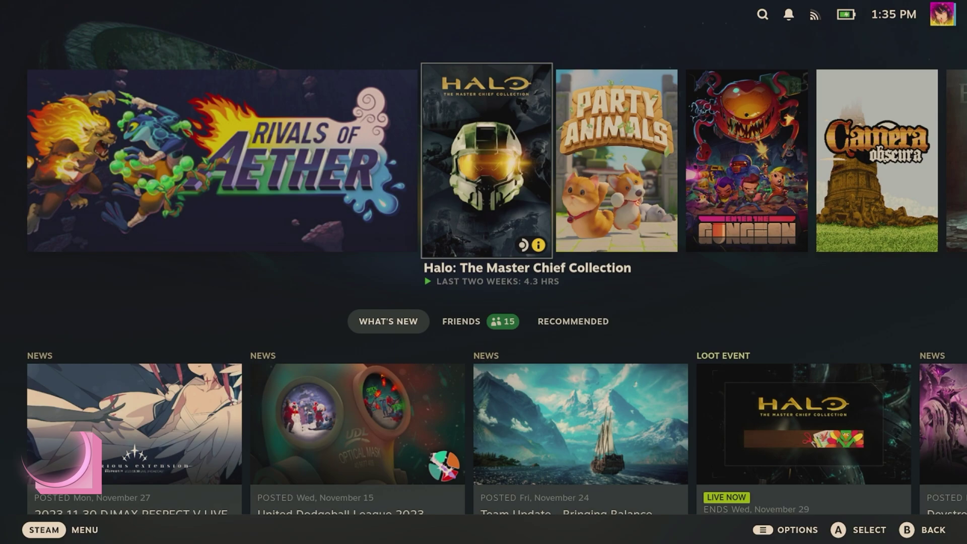
Switch the Steam Deck from Gaming Mode to the desktop through its power options
key("Down")
key("Down")
key("Down")
key("Down")
key("Down")
key("Down")
key("Down")
key("Return")
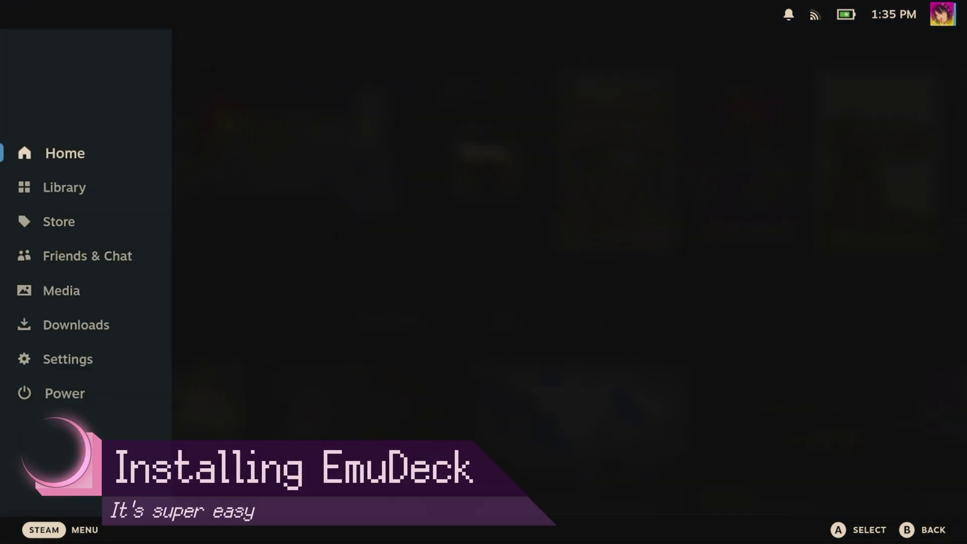
key("Down")
key("Down")
key("Down")
key("Down")
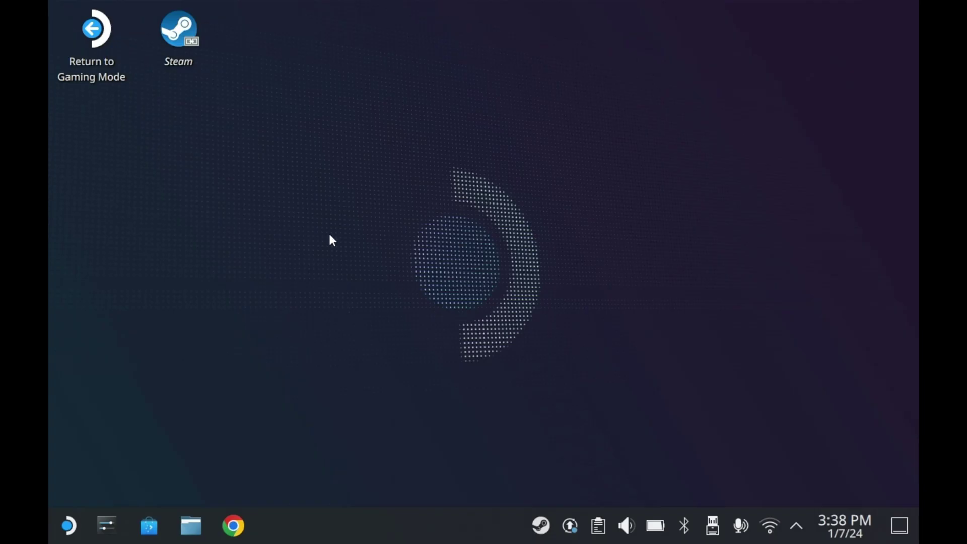
Open emudeck.com in Chrome and go to the site's Download EmuDeck section
left_click_drag(325, 203, 518, 349)
left_click(232, 526)
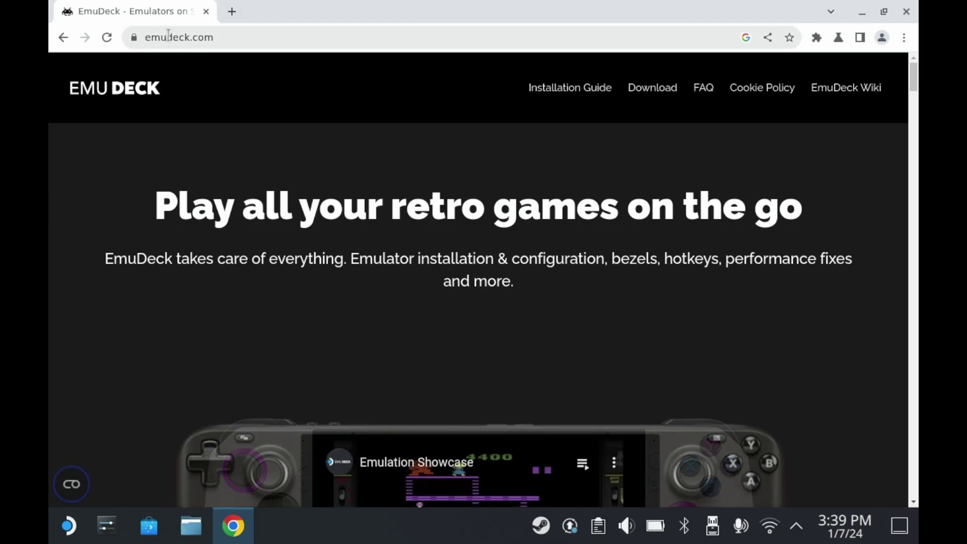
scroll(526, 241, "down", 5)
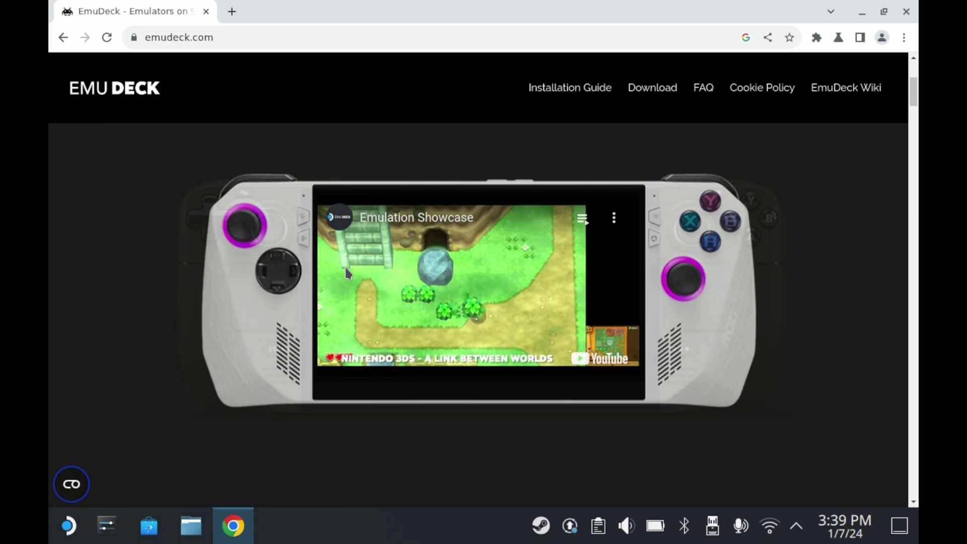
scroll(119, 233, "up", 3)
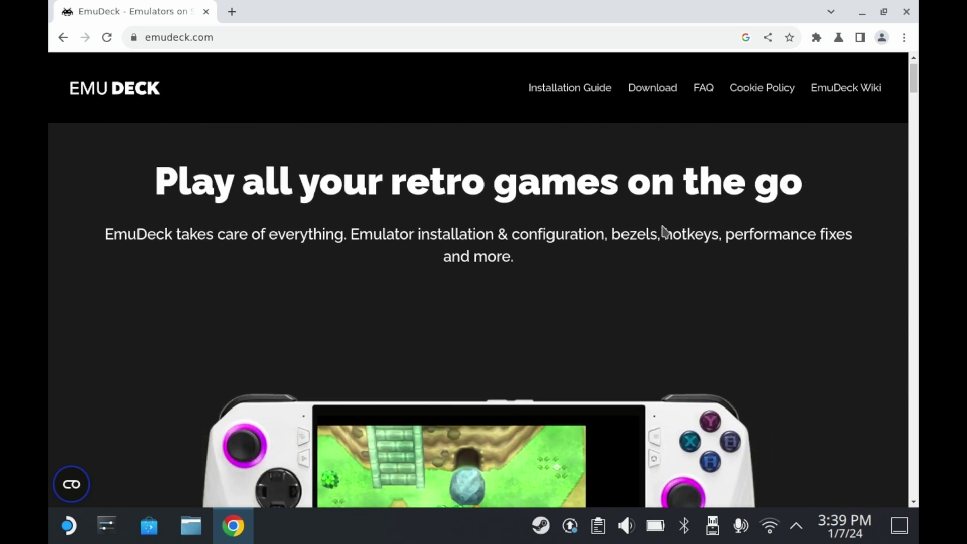
left_click(673, 93)
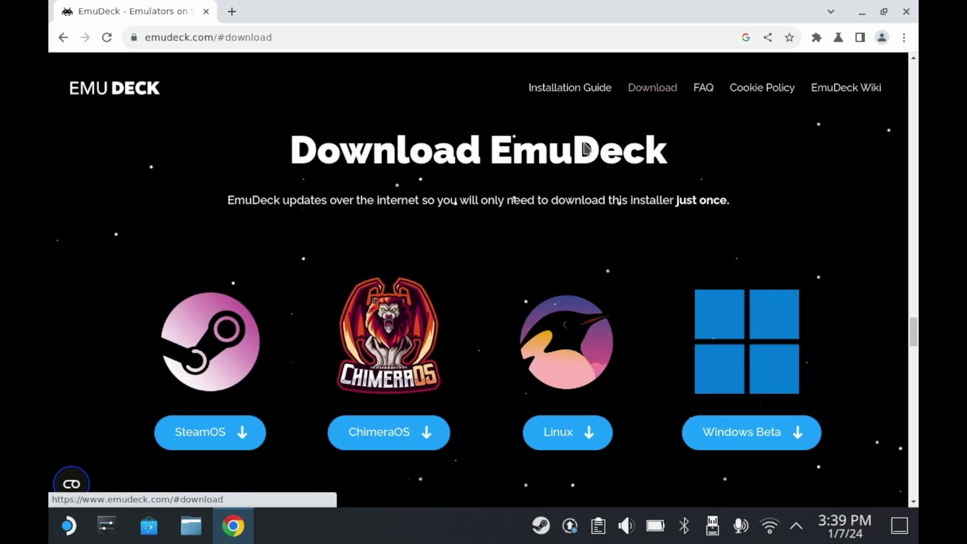
left_click_drag(280, 148, 730, 210)
left_click(685, 199)
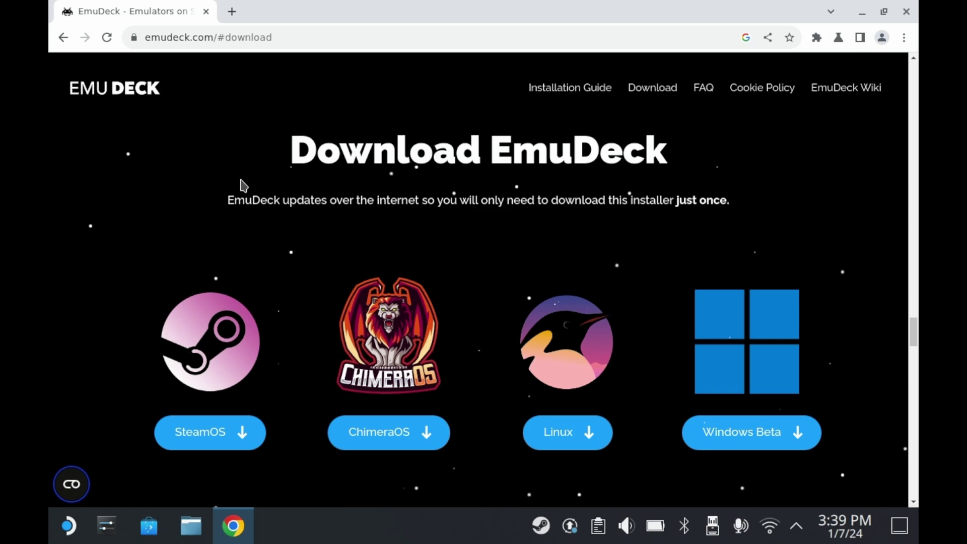
Download the SteamOS version of the EmuDeck installer and acknowledge the site's notice
scroll(146, 207, "down", 3)
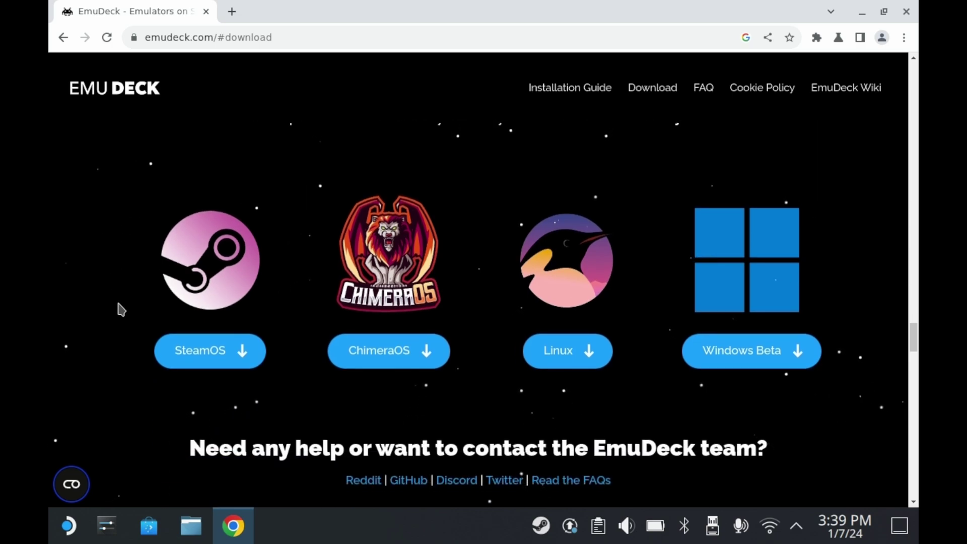
left_click(226, 365)
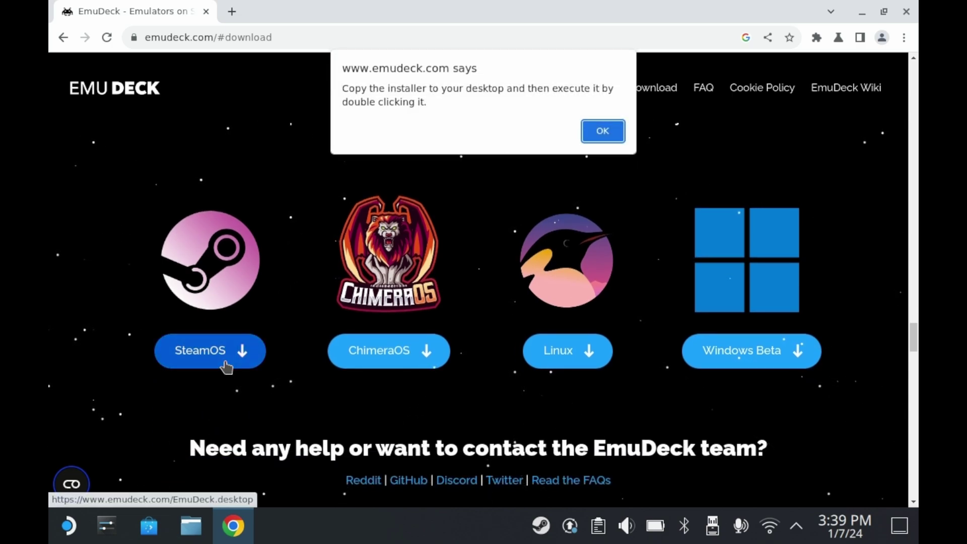
left_click(603, 132)
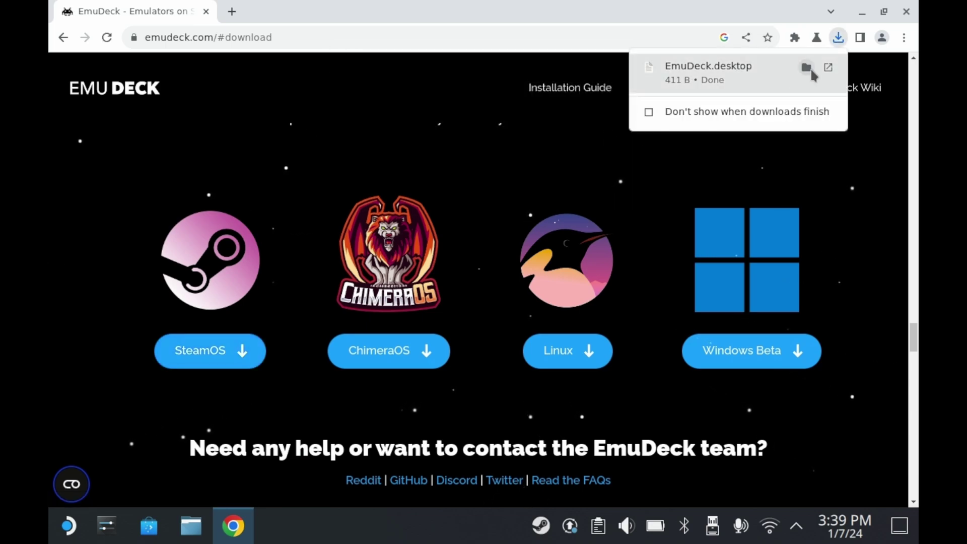
Show the downloaded EmuDeck.desktop in its folder and run it, allowing the installer program to start
left_click(806, 67)
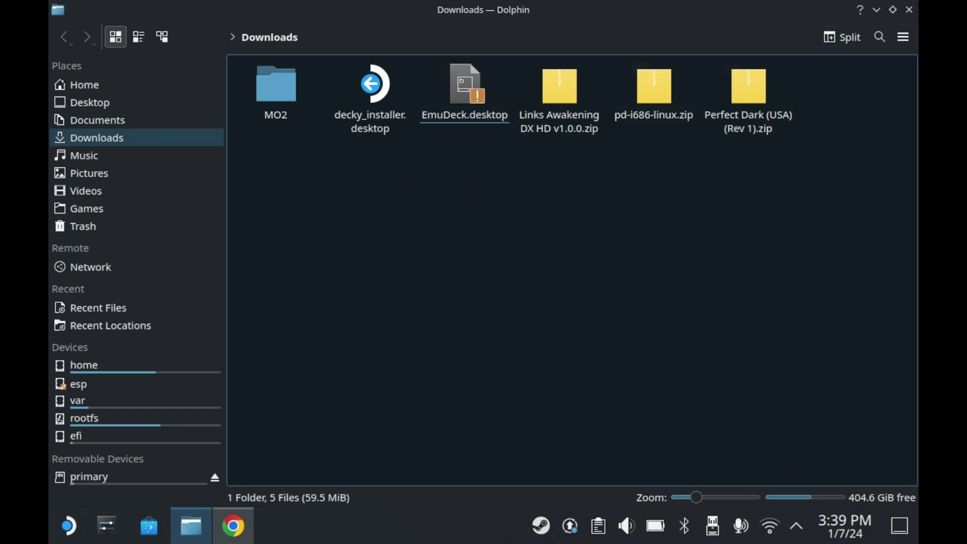
left_click(466, 107)
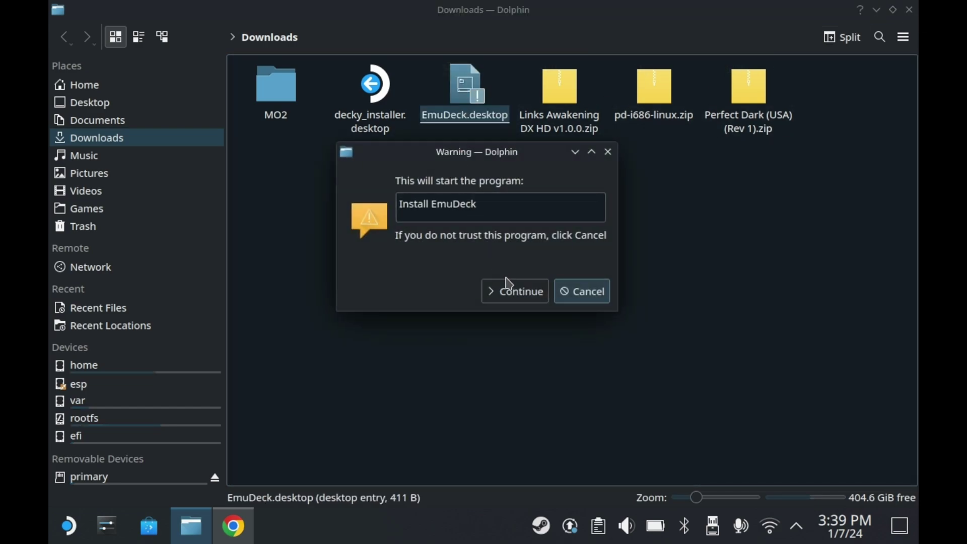
left_click(508, 297)
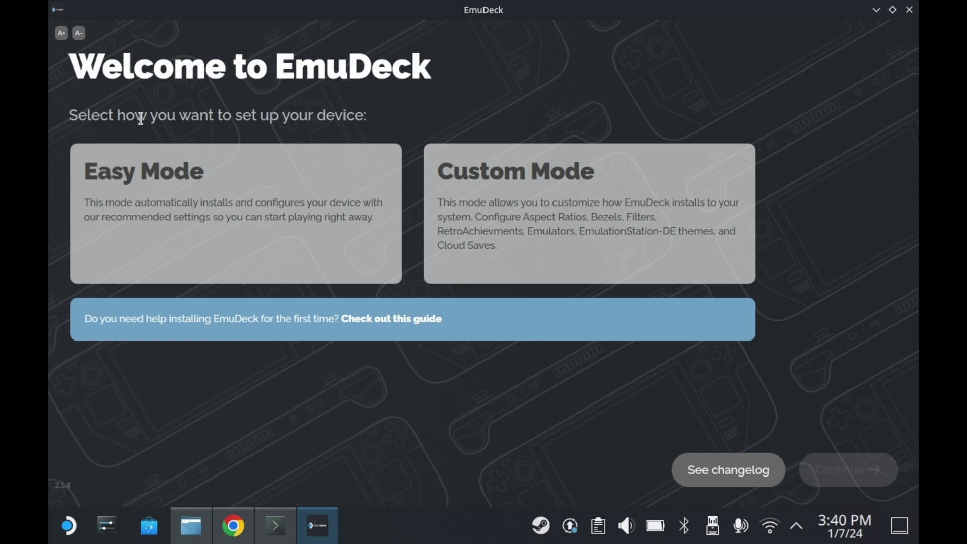
Choose Easy Mode as the way to set up the device and continue
left_click_drag(74, 63, 363, 120)
left_click(370, 125)
triple_click(251, 60)
left_click_drag(252, 61, 263, 115)
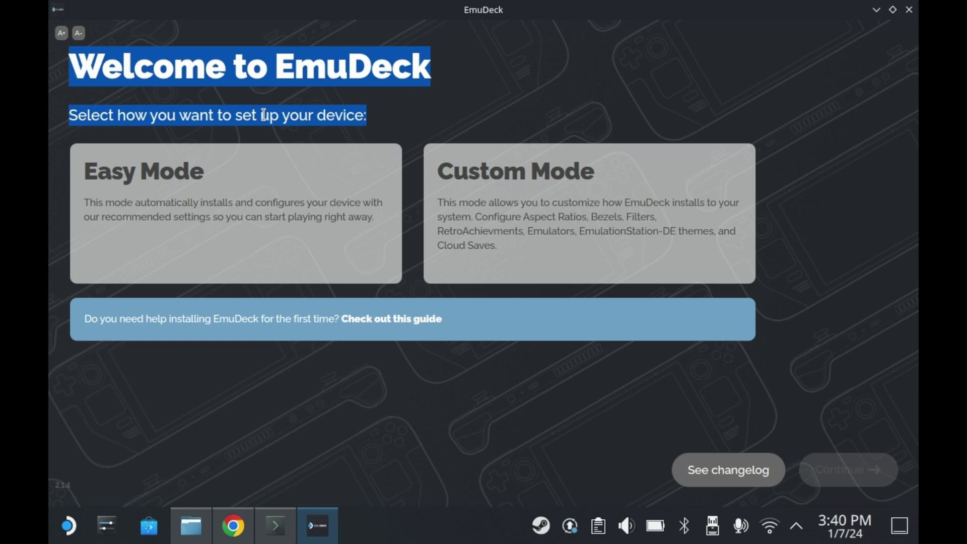
left_click(264, 114)
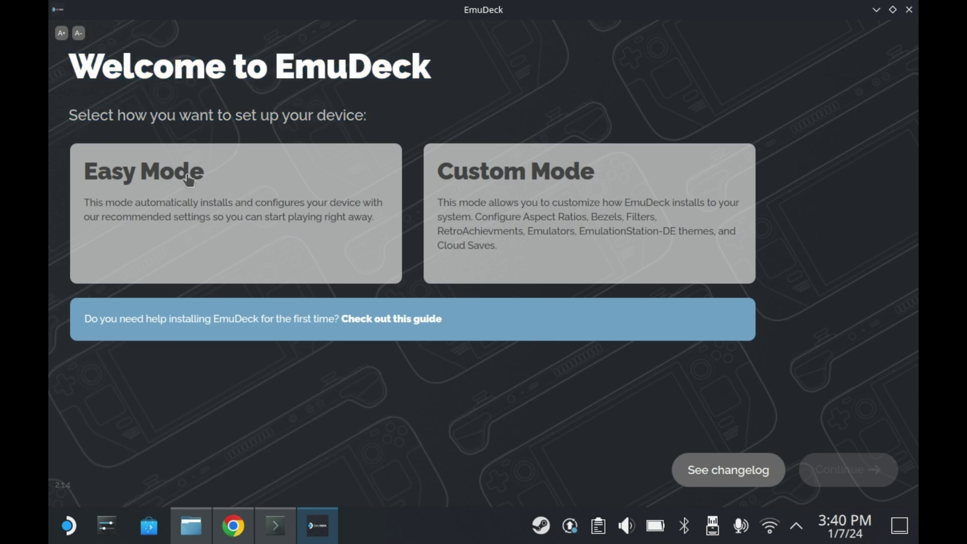
left_click(204, 199)
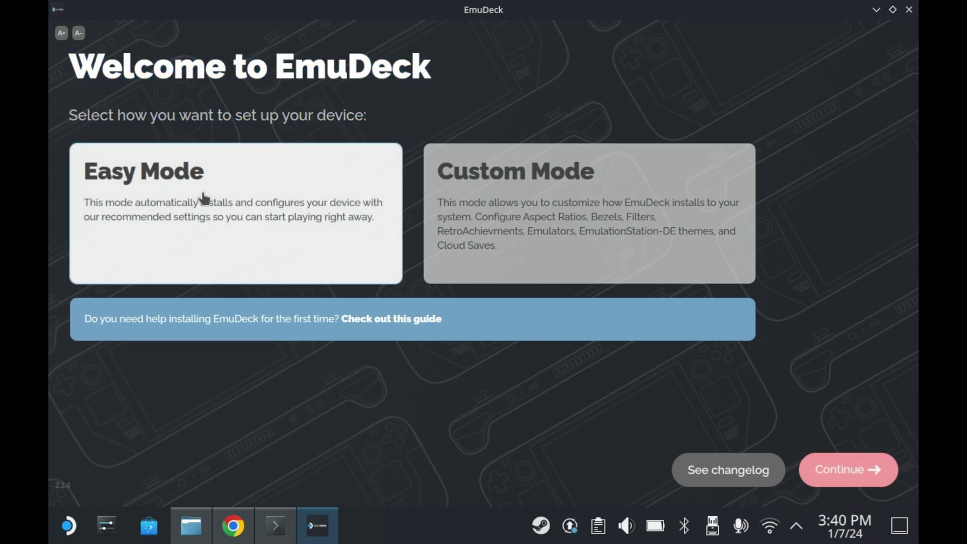
left_click(840, 474)
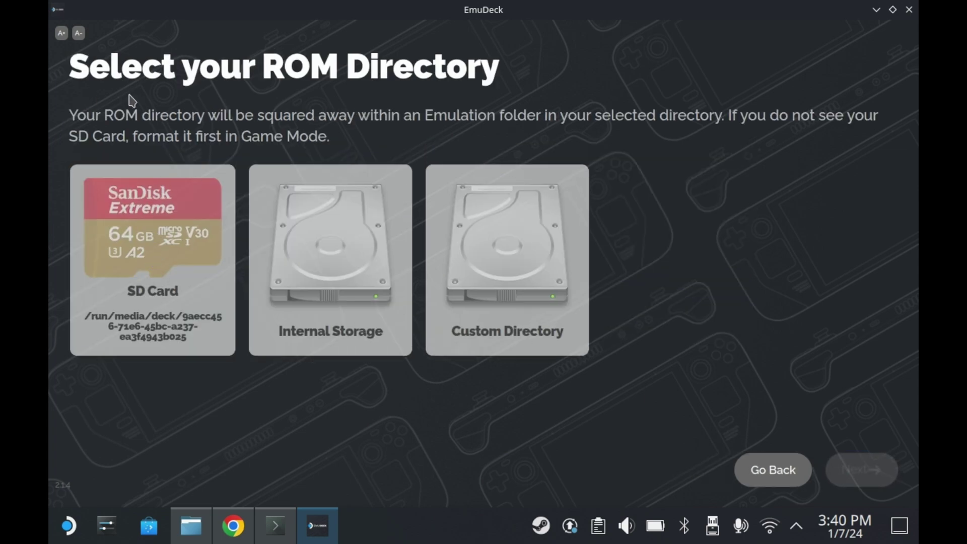
Select Internal Storage as the ROM directory and proceed to the device selection
left_click_drag(79, 71, 321, 70)
left_click(321, 71)
left_click(355, 252)
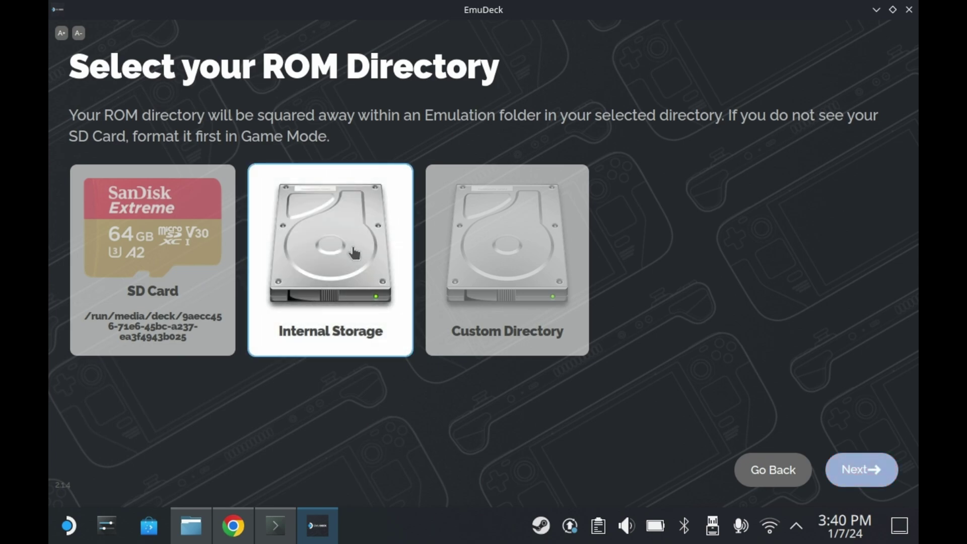
left_click(861, 469)
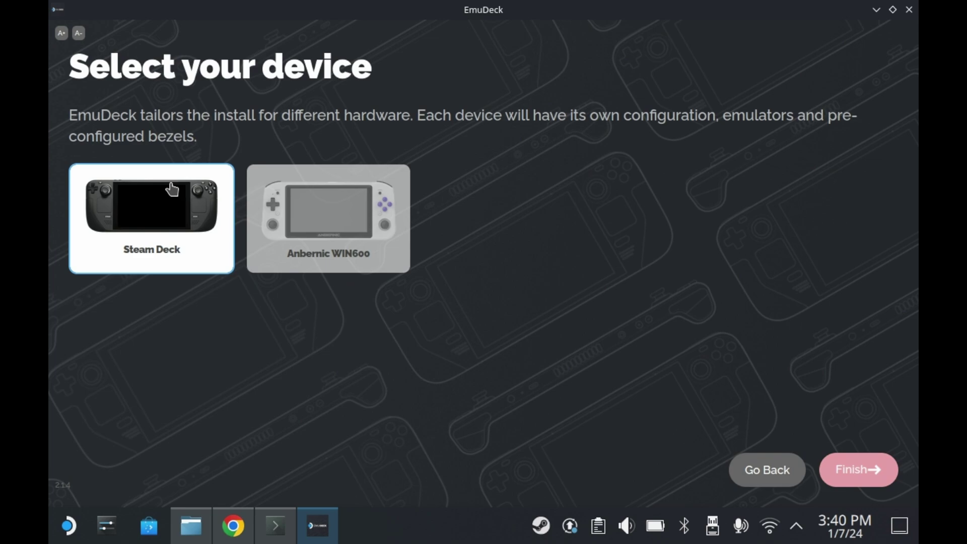
Select Steam Deck as the device, finish the installation and proceed to adding games
left_click_drag(108, 81, 86, 69)
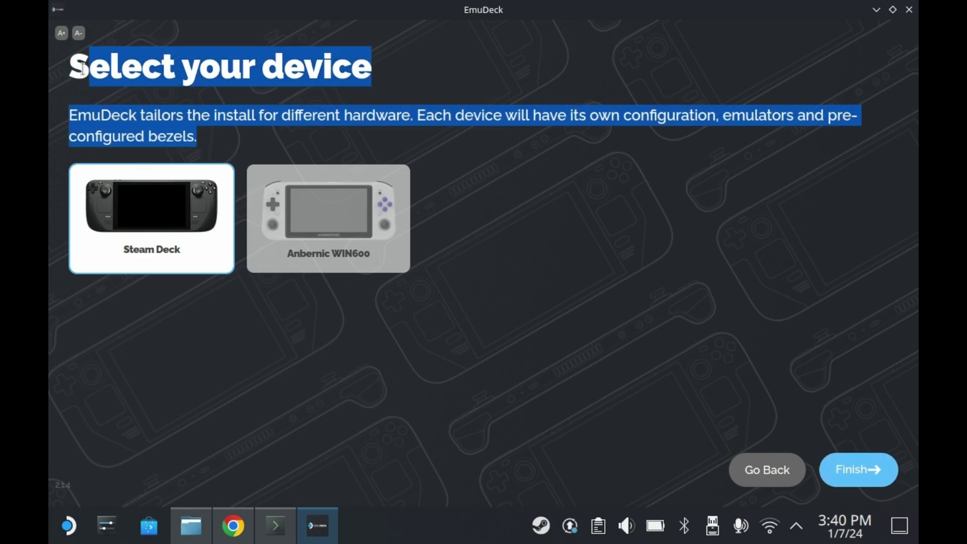
left_click(99, 95)
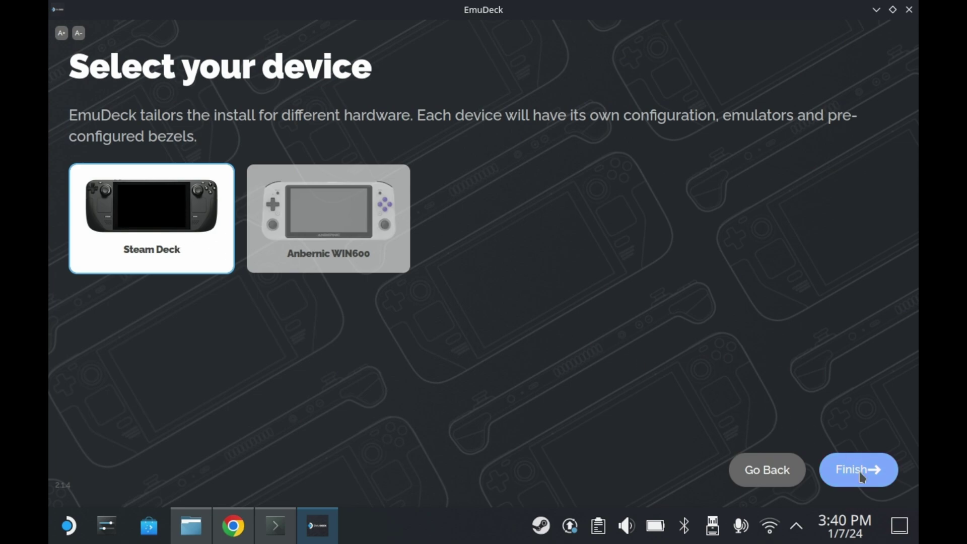
left_click(333, 270)
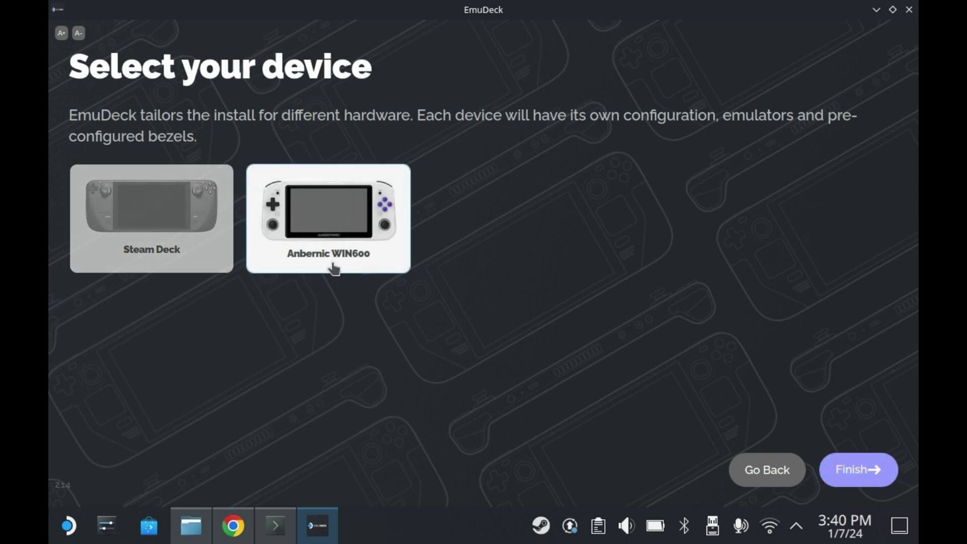
left_click(112, 210)
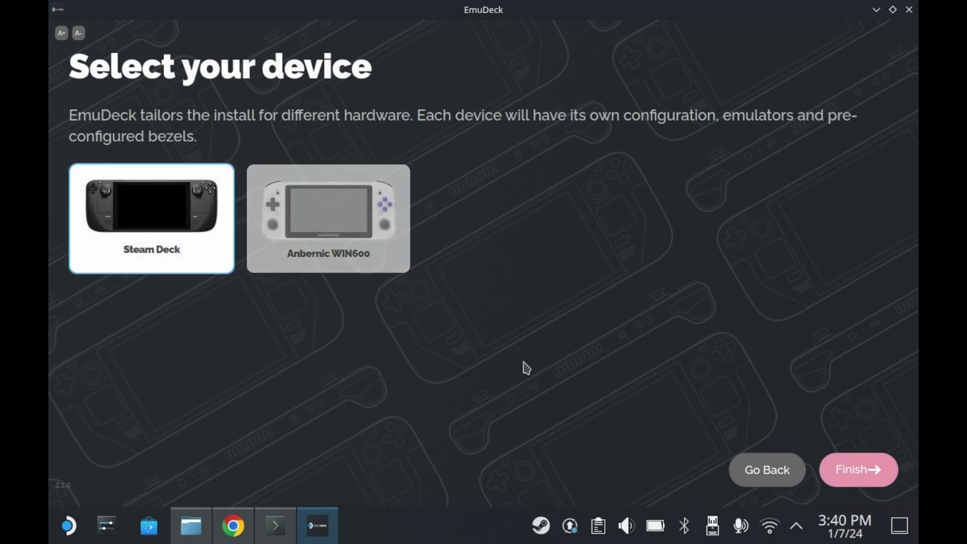
left_click(872, 453)
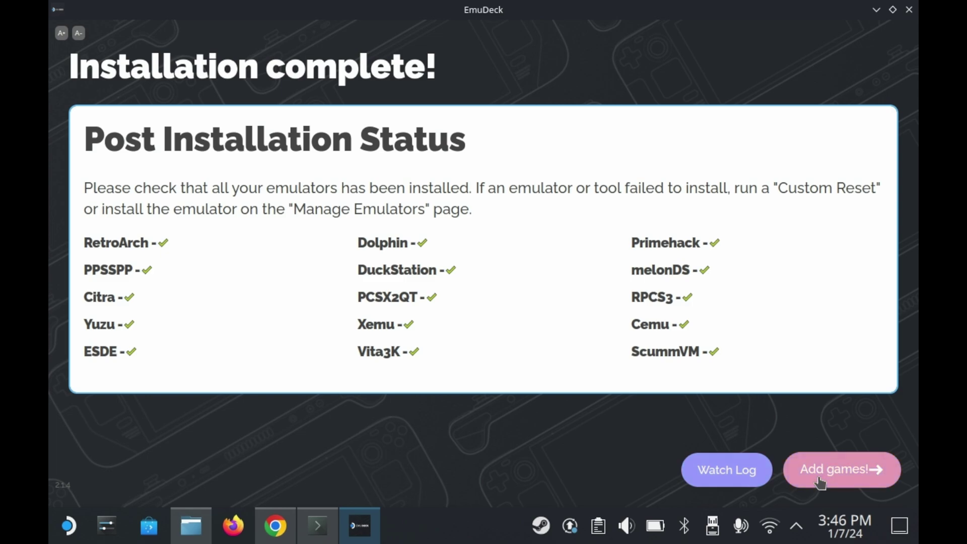
left_click(820, 482)
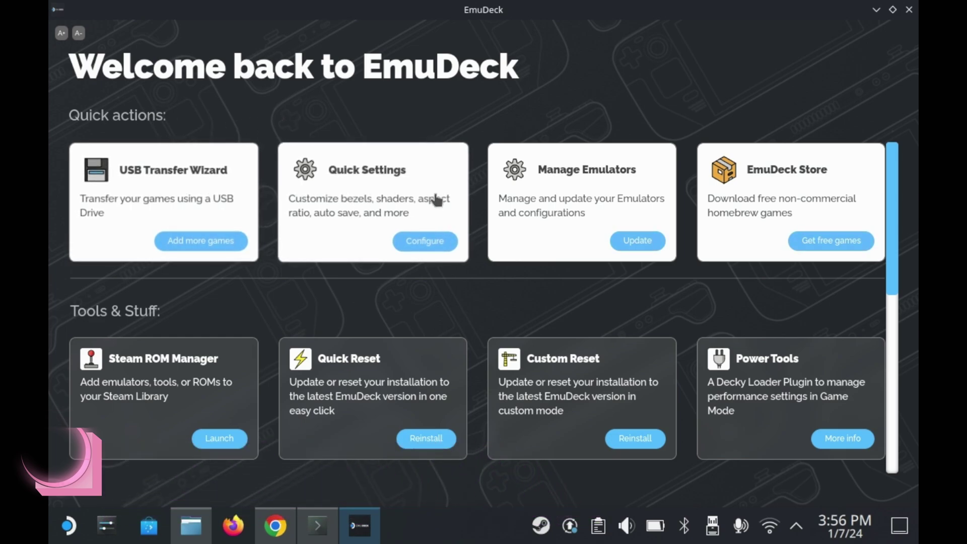
Open the emulator management page and view the management options for RetroArch
left_click(632, 242)
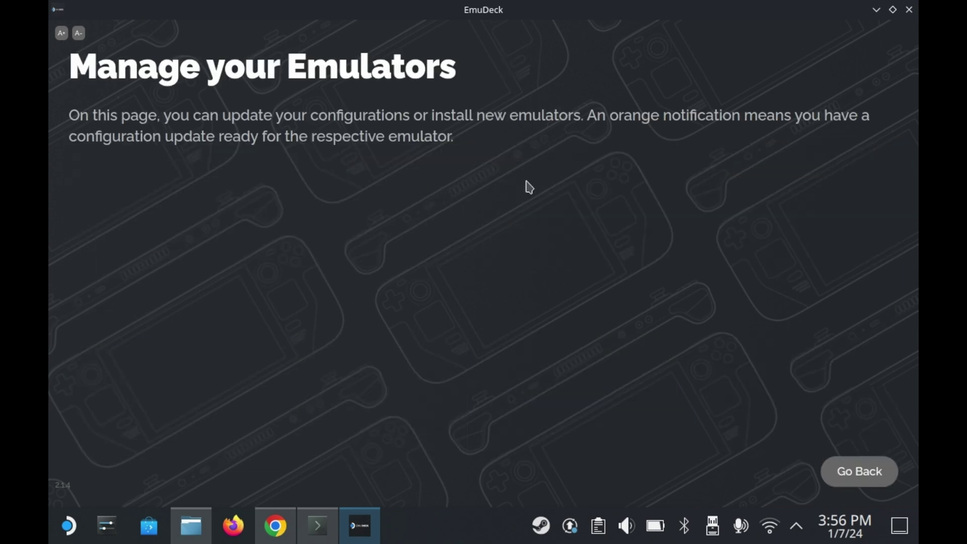
scroll(130, 305, "down", 3)
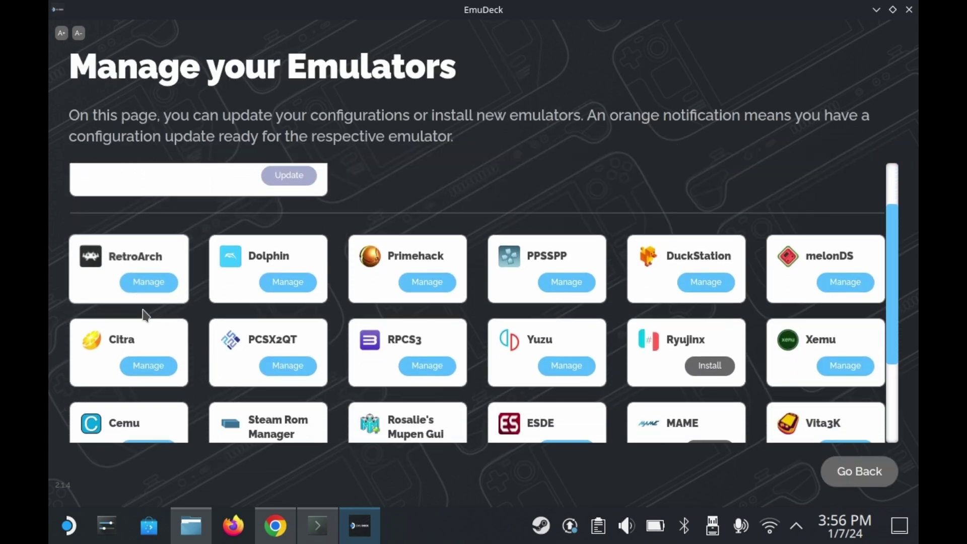
left_click(157, 283)
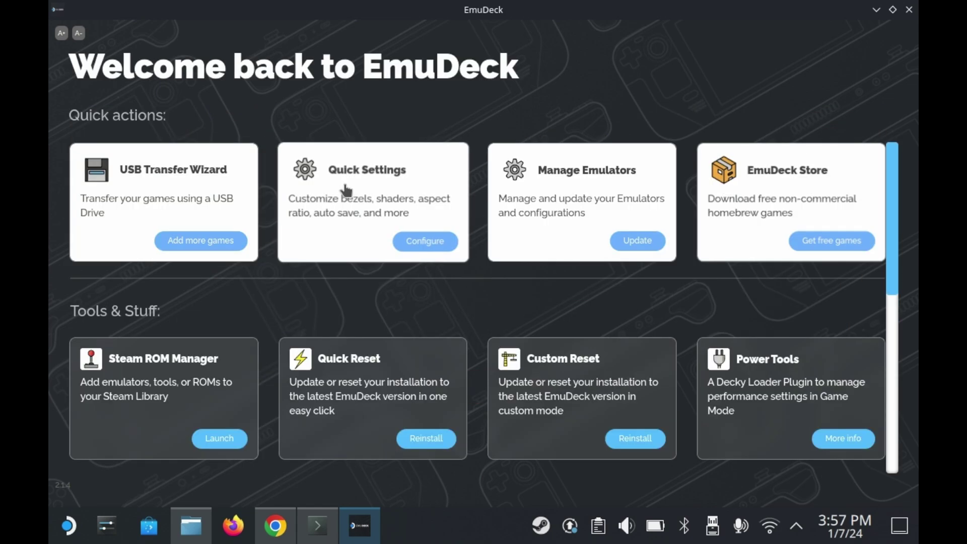
Open EmuDeck's Quick Settings and look through the bezel and aspect ratio options
left_click(419, 240)
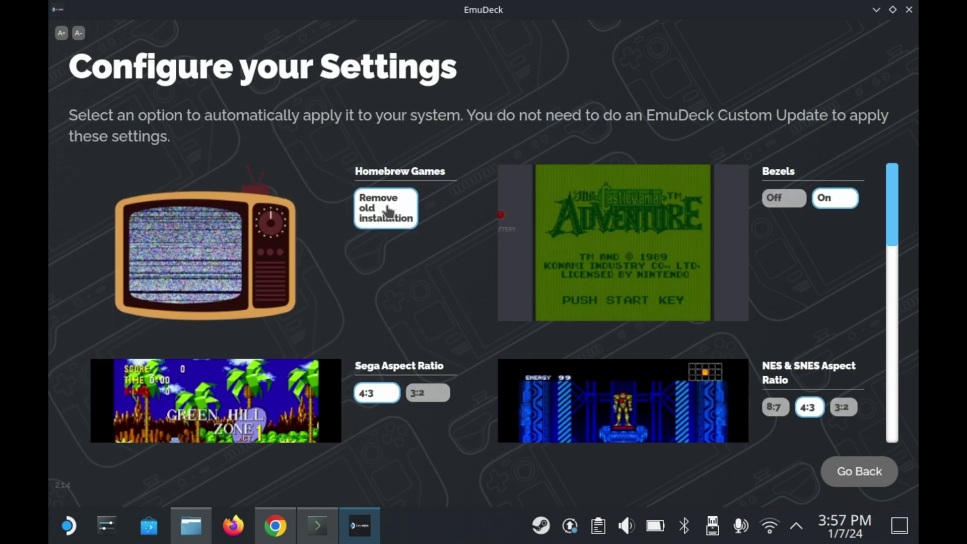
scroll(220, 239, "down", 1)
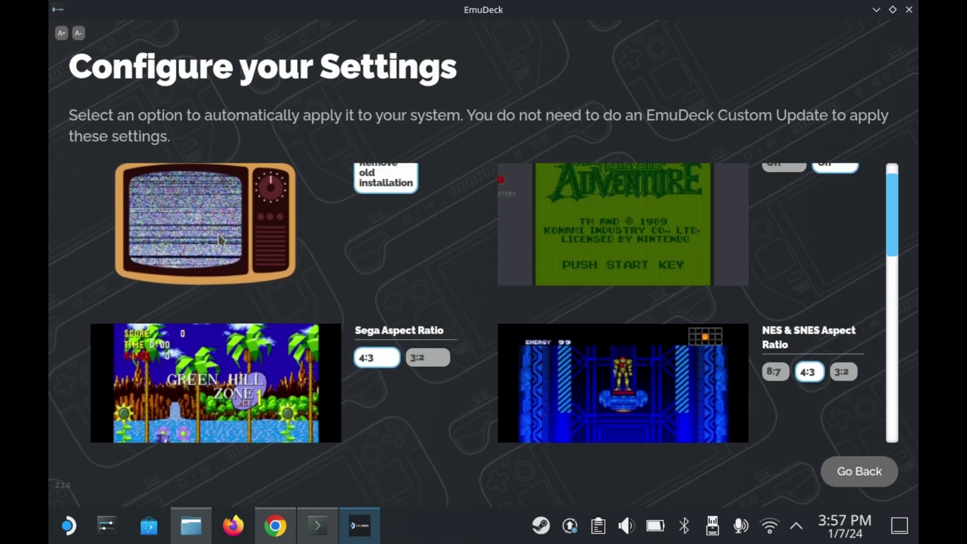
scroll(220, 240, "down", 3)
scroll(421, 280, "up", 1)
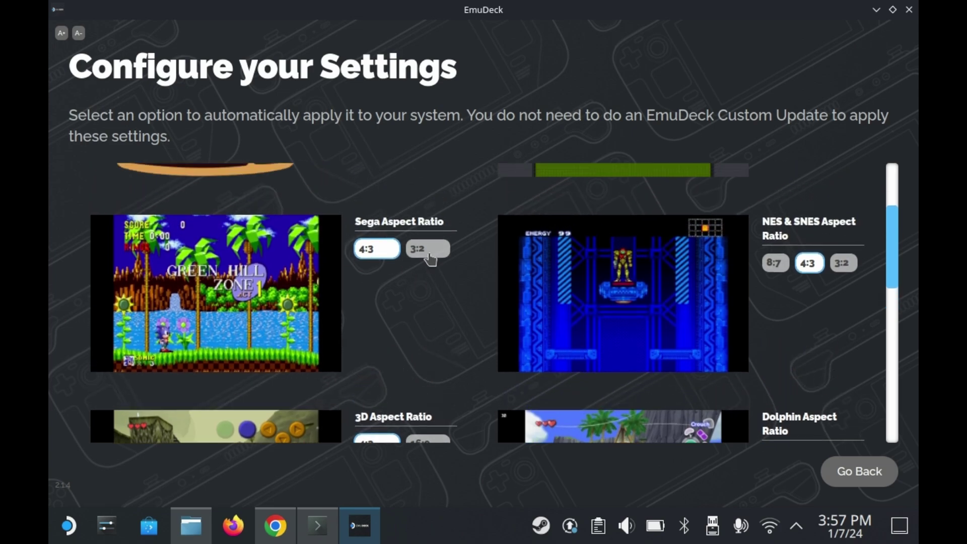
Try the Sega aspect ratio at 3:2 and set it back to 4:3
left_click(429, 258)
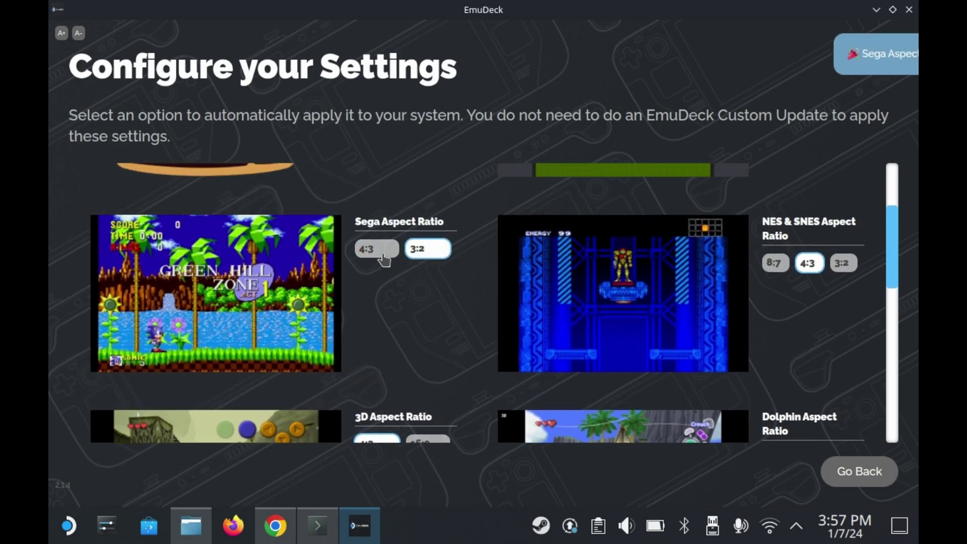
left_click(381, 258)
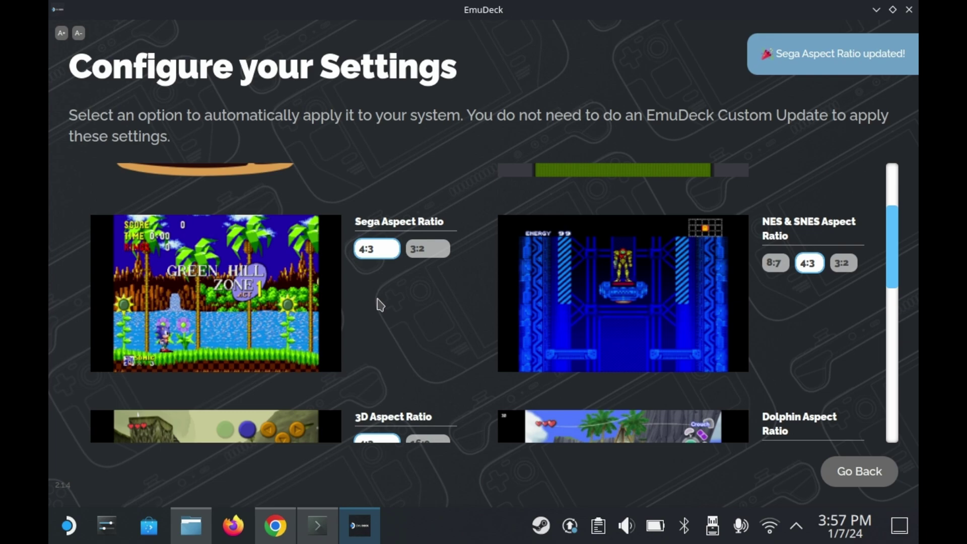
scroll(413, 251, "up", 4)
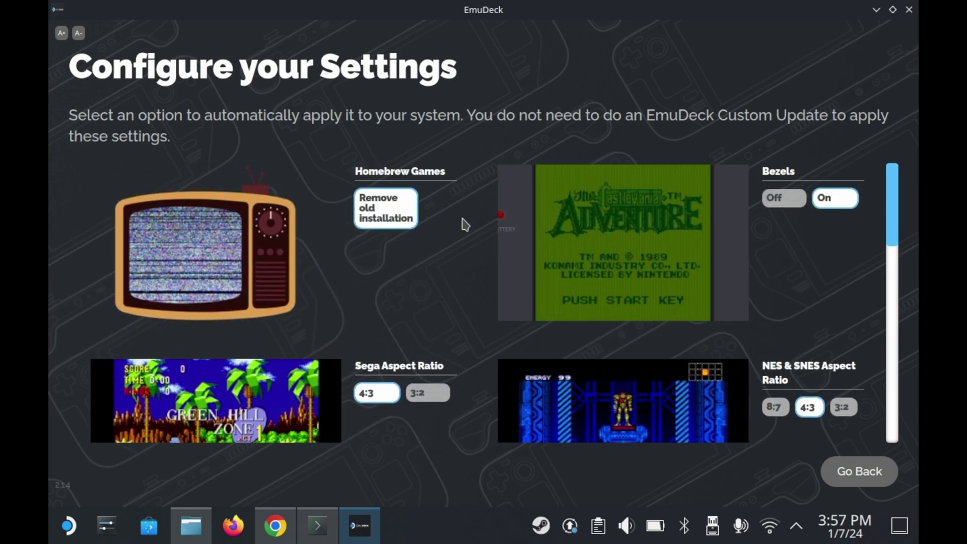
Try switching CRT Shader 2D off and on, and look over the CRT Shader 3D, LCD Shader Handhelds and AutoSave settings
scroll(786, 218, "down", 10)
left_click(376, 242)
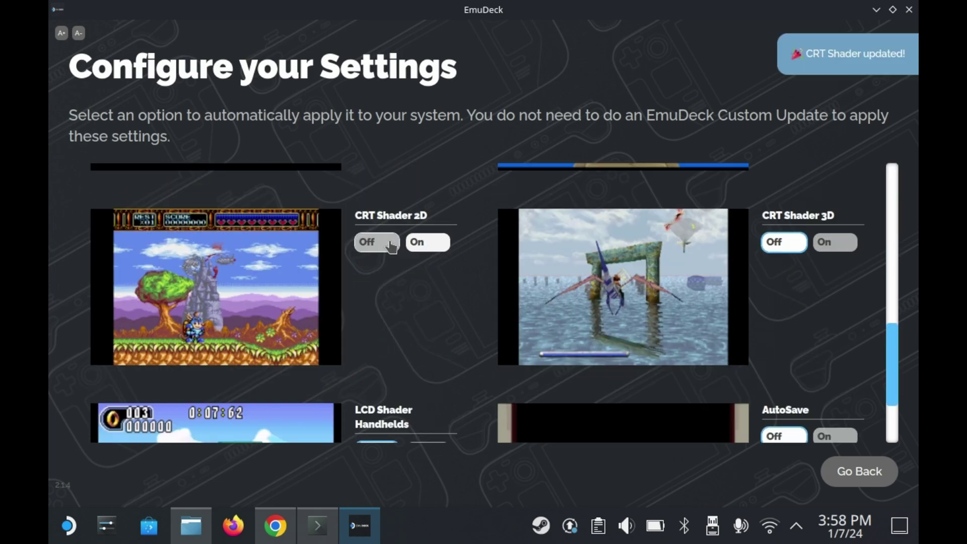
left_click(417, 245)
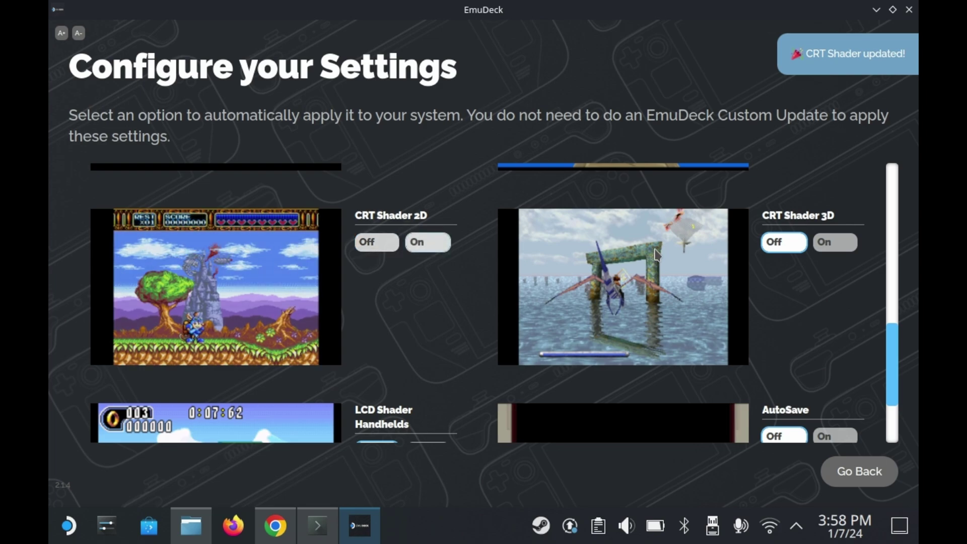
left_click(822, 252)
scroll(821, 264, "down", 3)
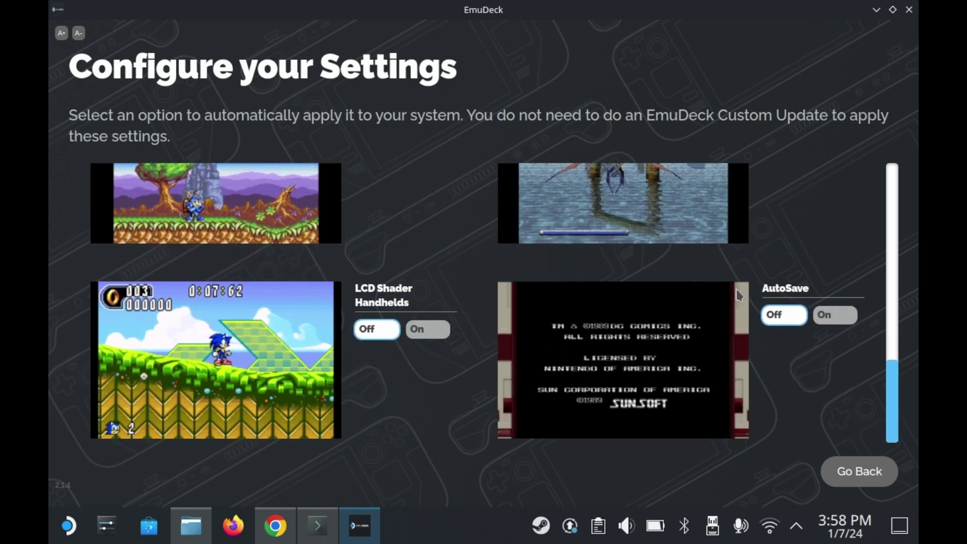
Open the EmuDeck Compressor page and read the description of the Compression Tool and its CHD and RVZ formats
left_click(630, 285)
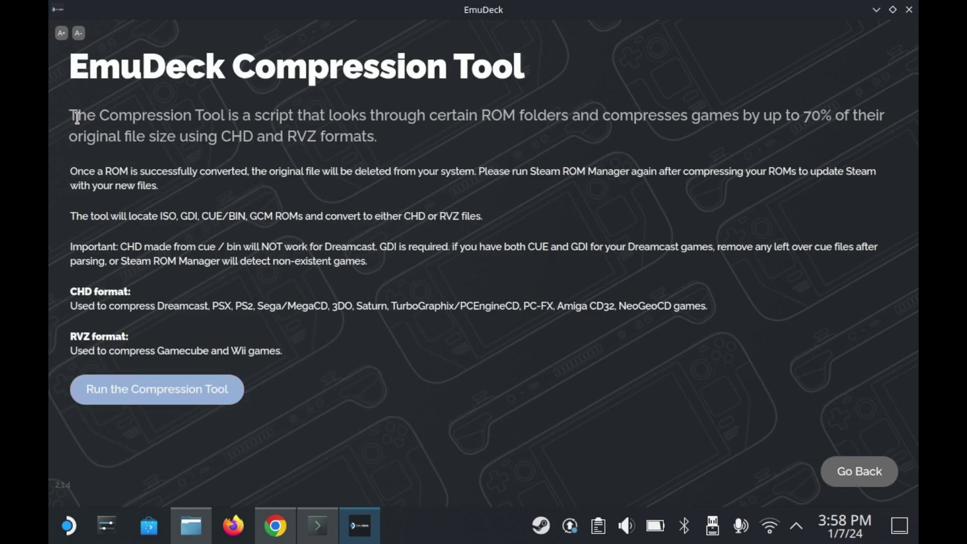
left_click_drag(69, 118, 436, 361)
left_click(437, 359)
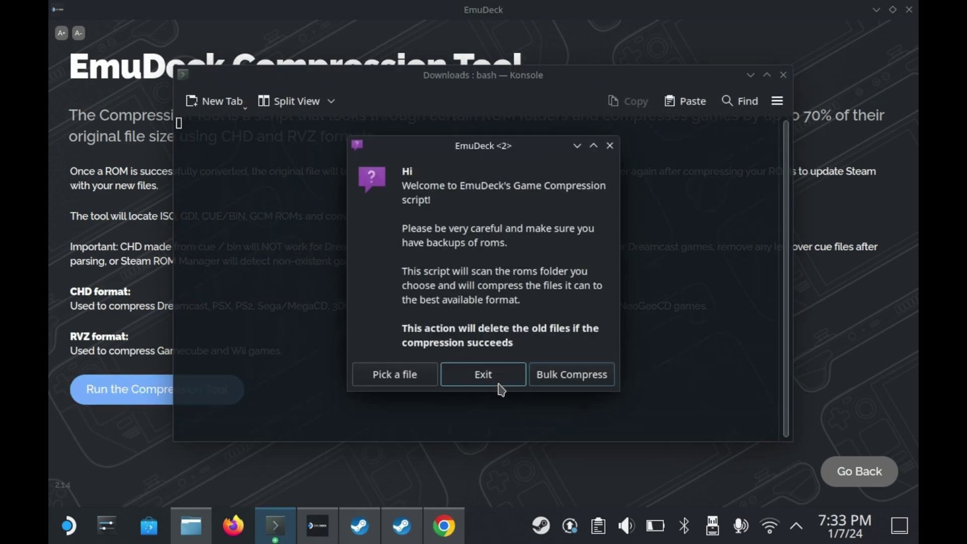
Bulk compress the psx ROM folder with the game compression script and switch to the Dolphin file manager
left_click(569, 384)
left_click(404, 279)
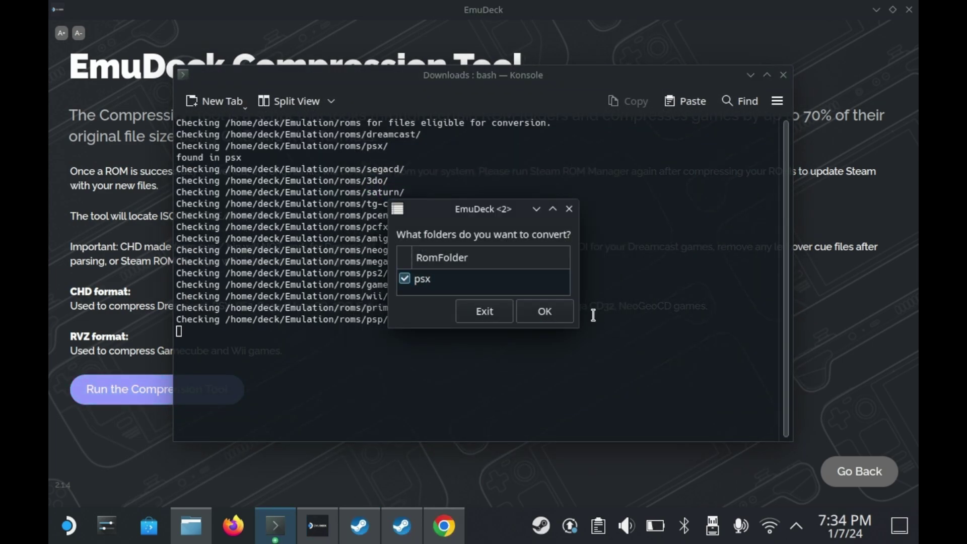
left_click(556, 315)
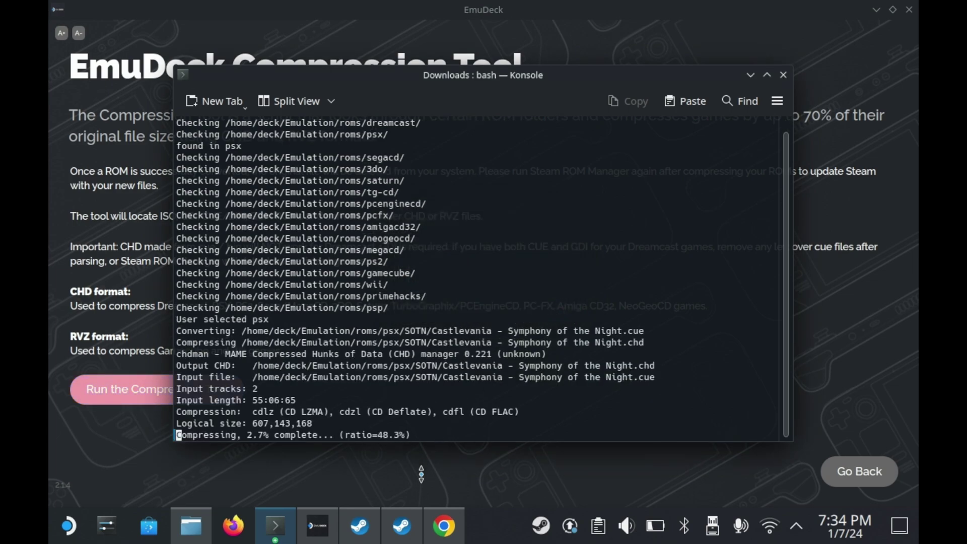
left_click(194, 526)
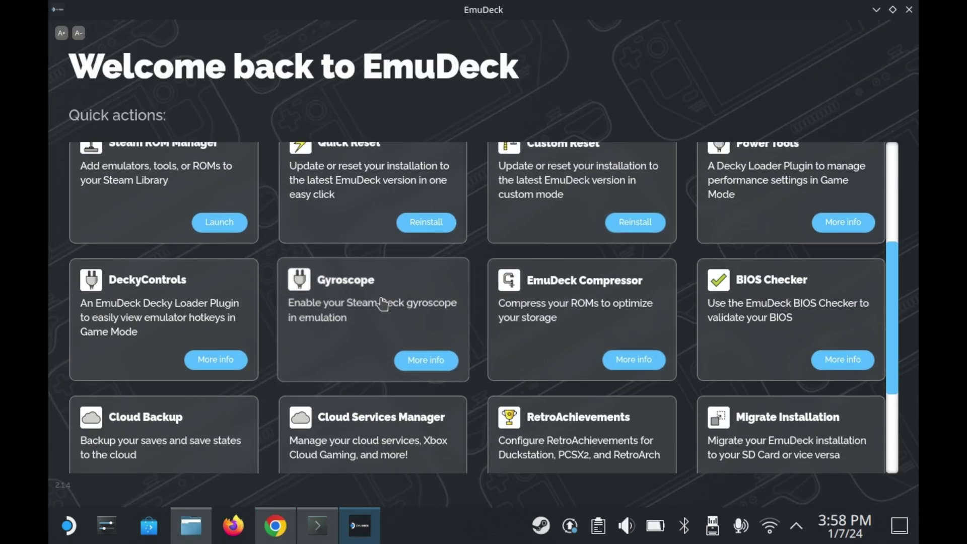
Open EmuDeck's Gyroscope page and read the SteamDeckGyroDSU description and sudo password notice
left_click(382, 304)
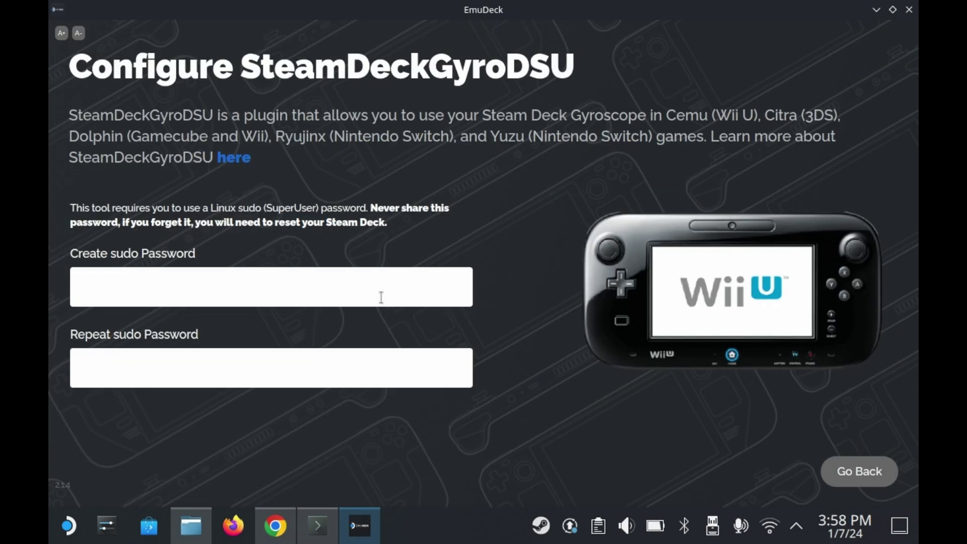
left_click_drag(71, 71, 431, 225)
left_click(433, 227)
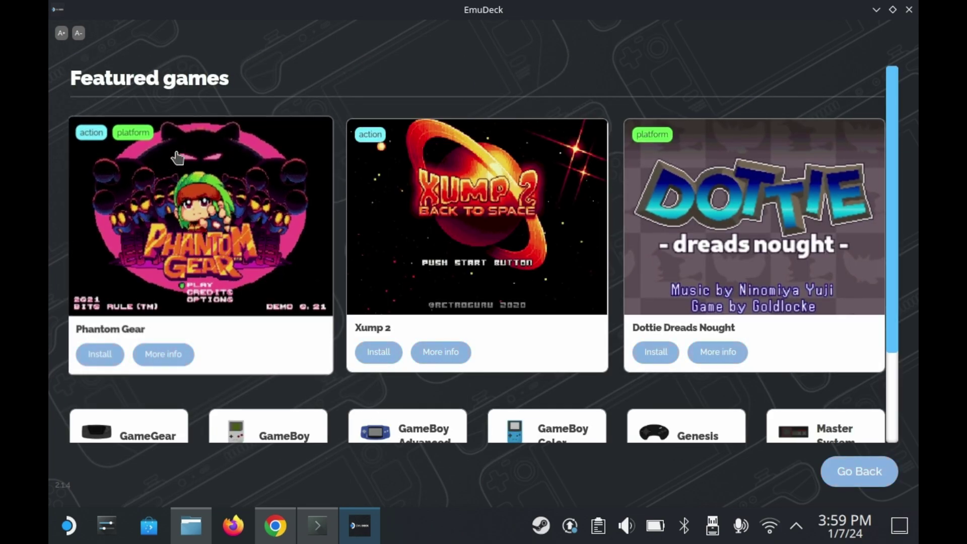
Look through the featured games and console categories in the EmuDeck Store
scroll(421, 363, "down", 3)
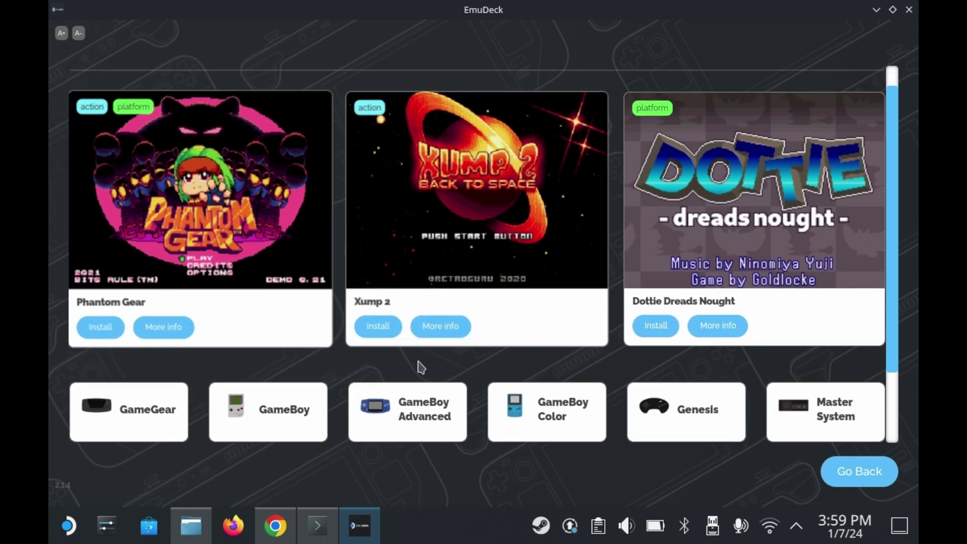
scroll(705, 403, "up", 3)
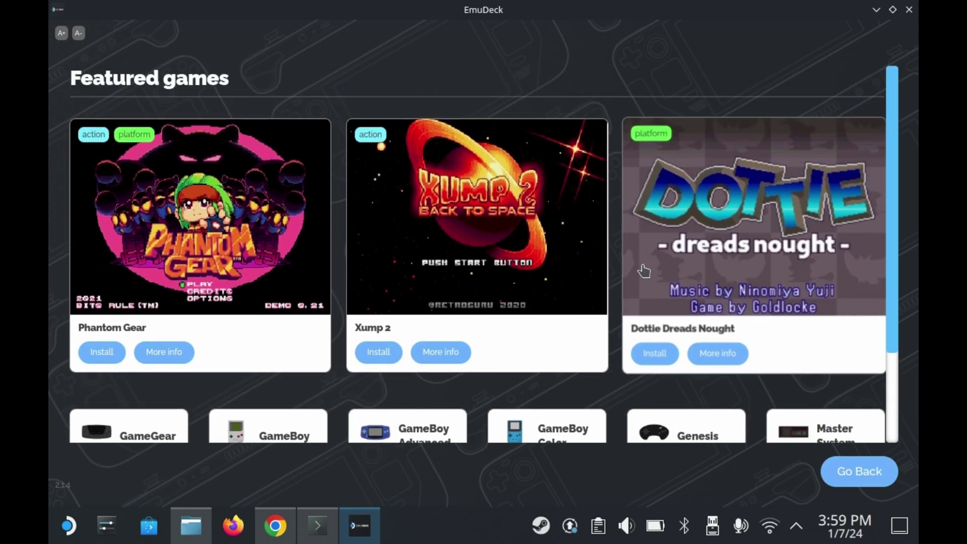
scroll(725, 304, "down", 3)
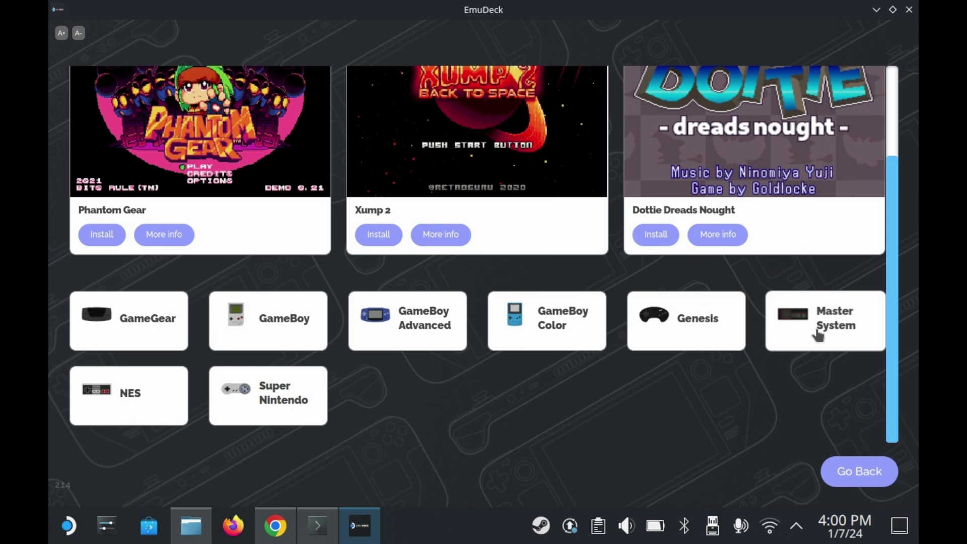
Browse the store's Master System and Genesis homebrew games and open more information on Cave Story
left_click(792, 317)
scroll(764, 272, "down", 1)
scroll(758, 252, "up", 1)
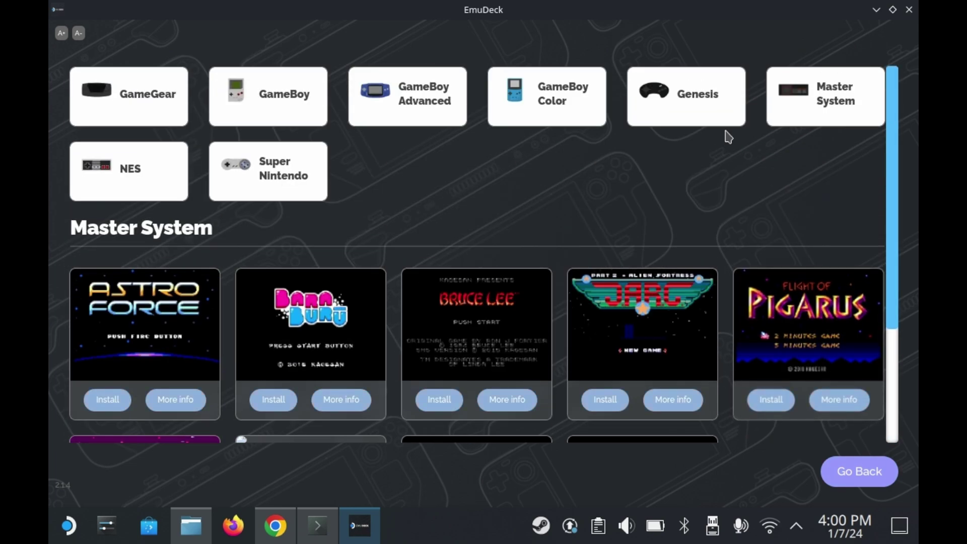
left_click(705, 101)
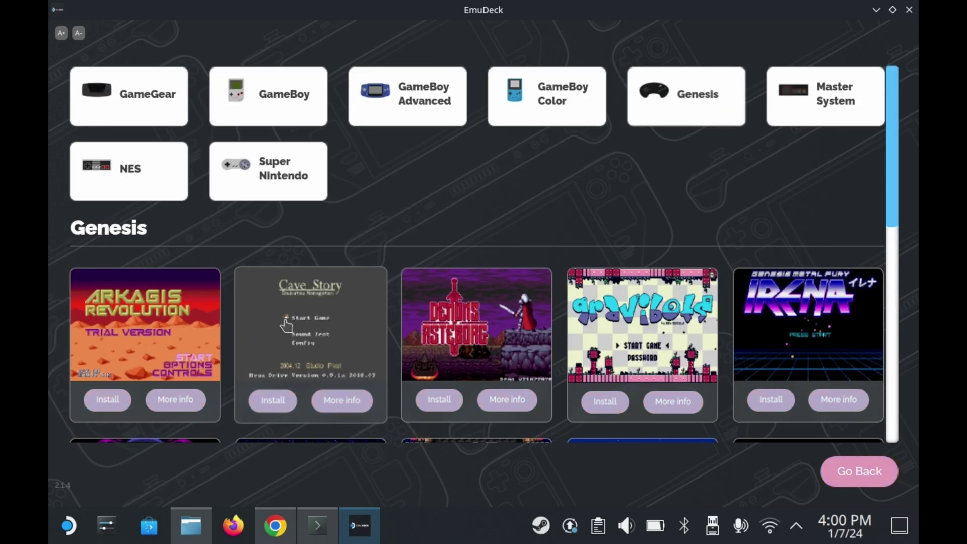
left_click(348, 401)
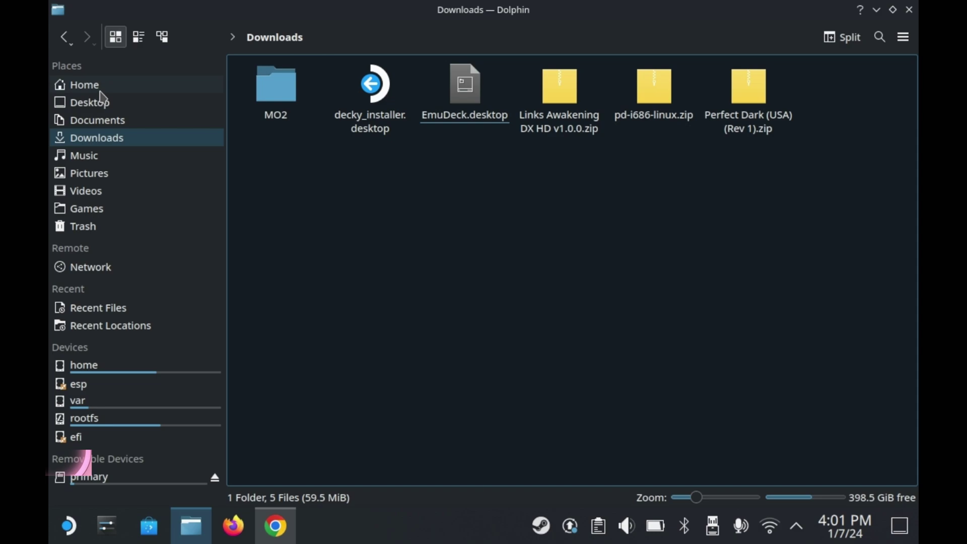
Open the store folder inside the home directory's emudeck folder in Dolphin
left_click(84, 85)
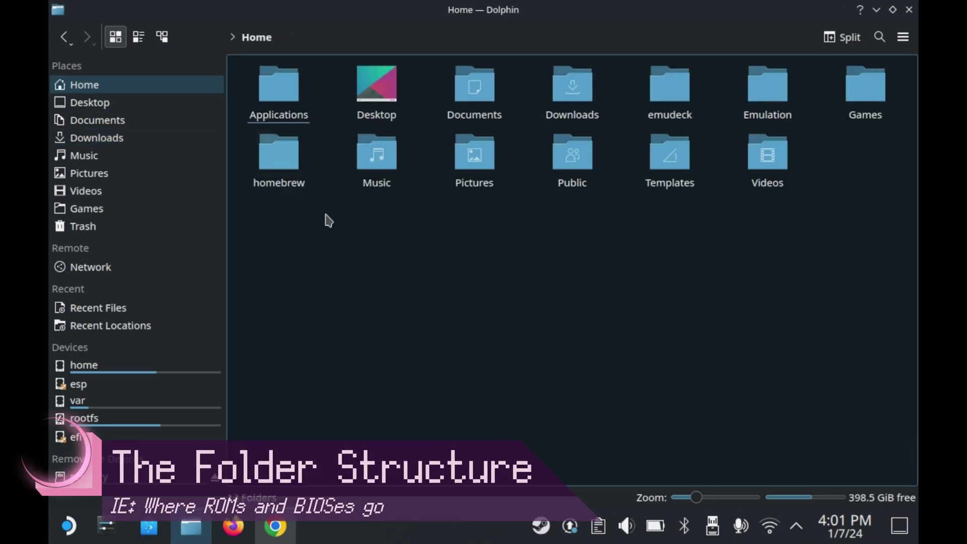
left_click(682, 105)
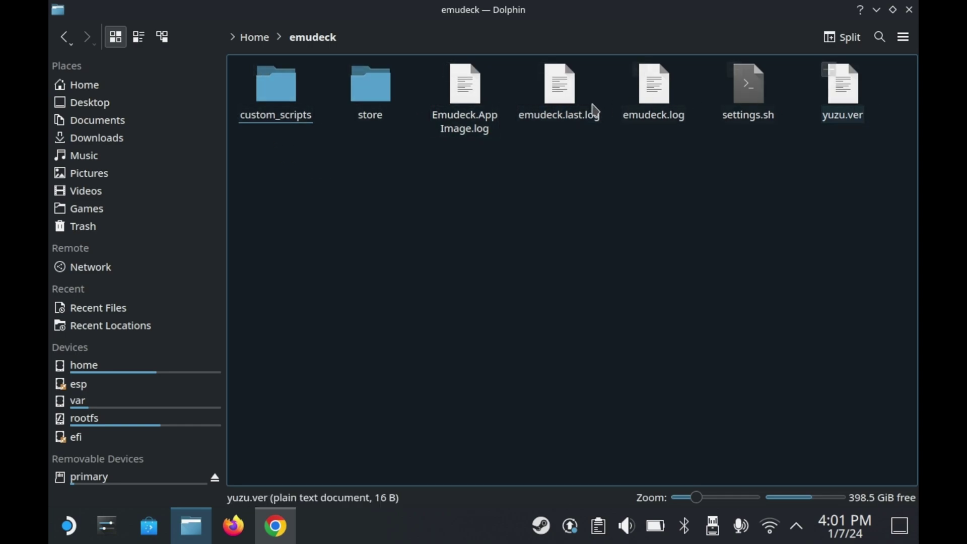
left_click(372, 88)
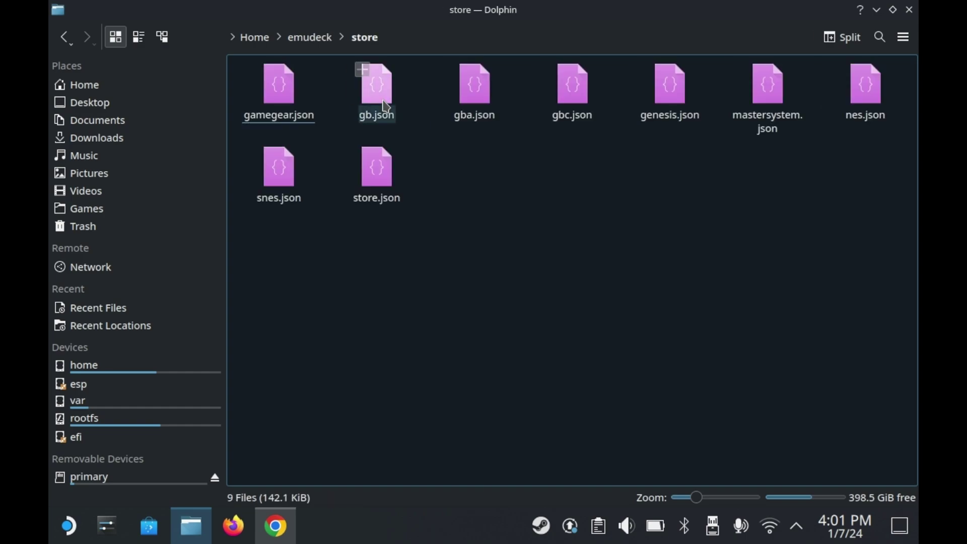
Check emudeck's custom_scripts folder and open the Emulation folder in the home directory
key("alt+Left")
left_click(276, 91)
left_click(318, 45)
left_click(250, 41)
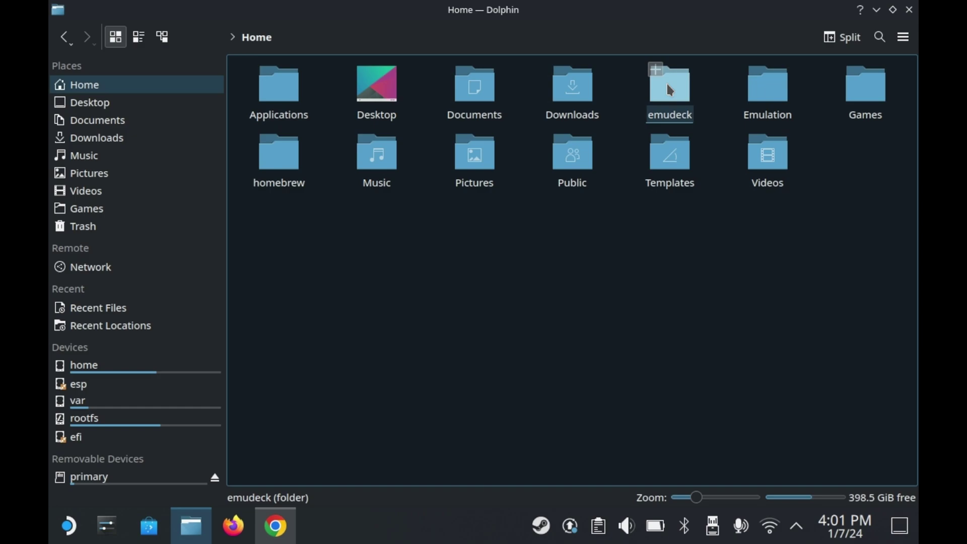
left_click(785, 109)
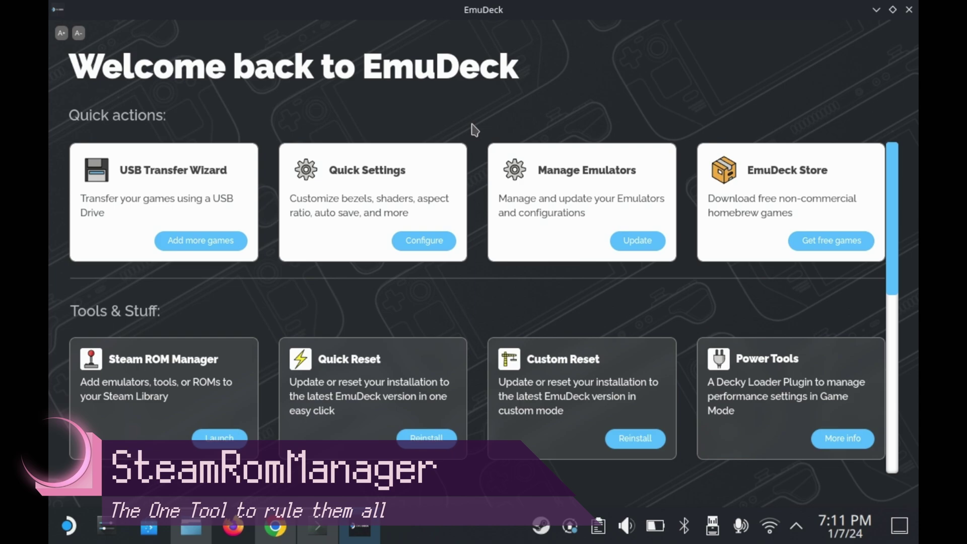
Launch Steam ROM Manager from EmuDeck's tools and turn off all parsers
scroll(479, 309, "down", 3)
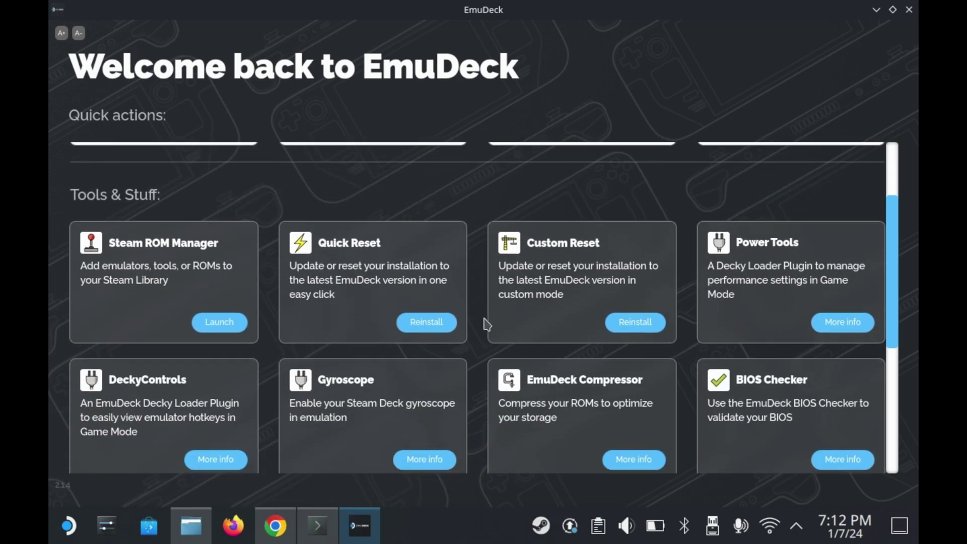
scroll(481, 327, "down", 1)
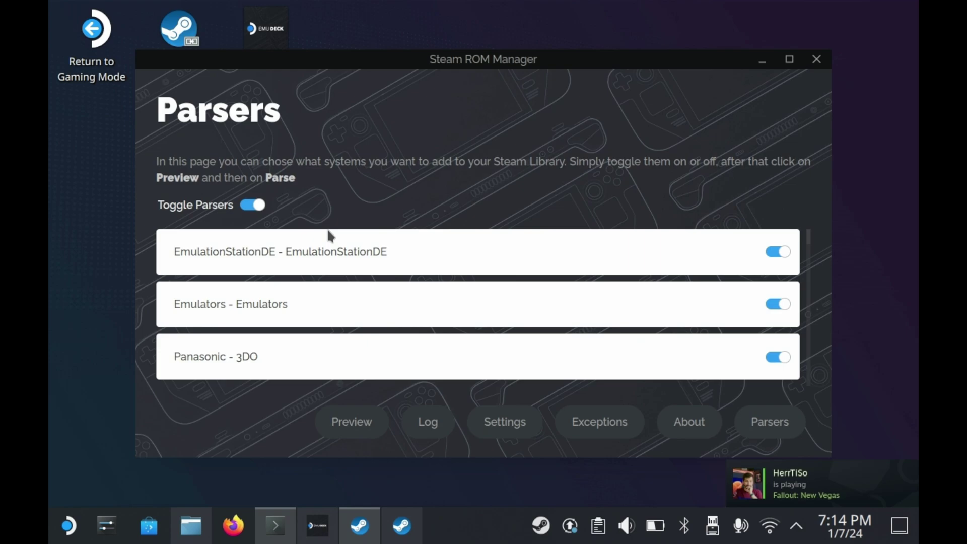
left_click(777, 253)
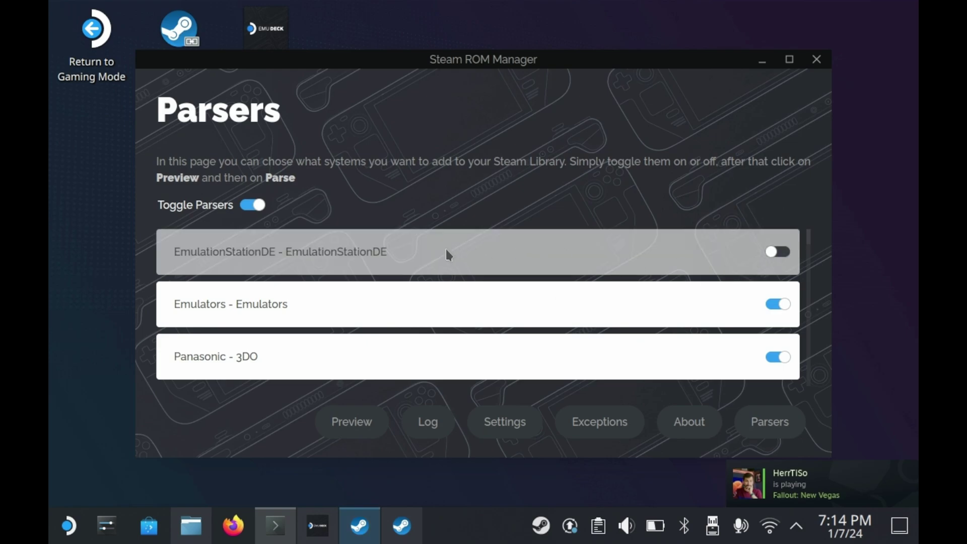
left_click(249, 206)
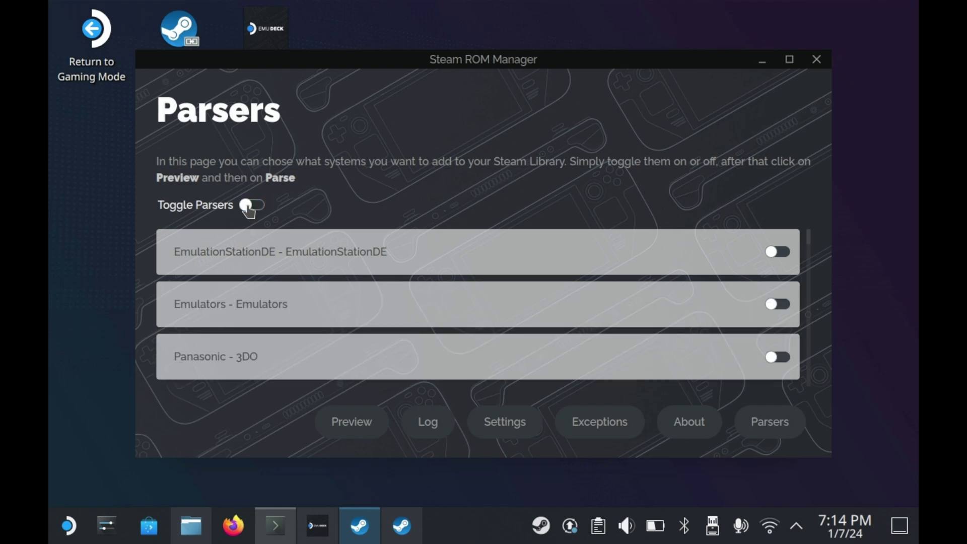
Look through the top of the parser list and enable only the Emulators parser
scroll(373, 290, "down", 3)
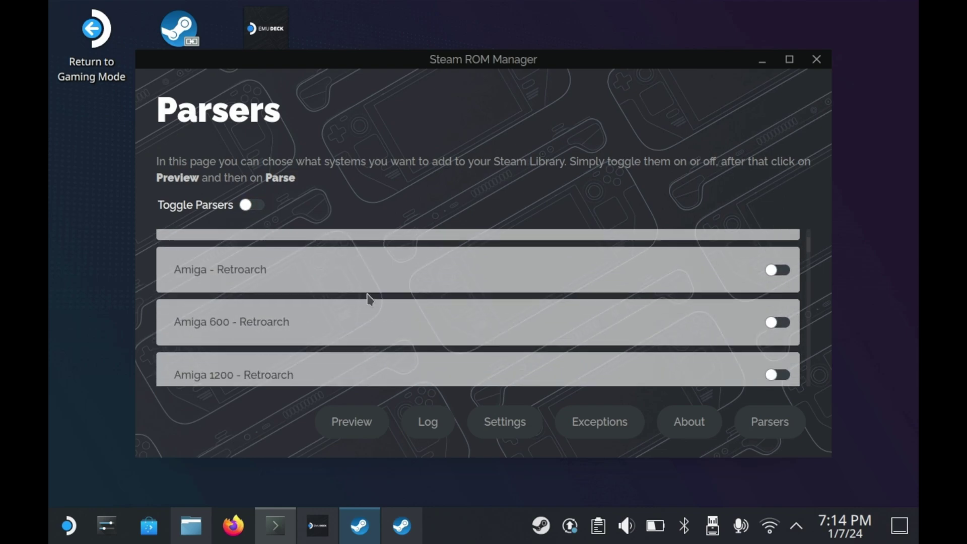
scroll(295, 295, "up", 3)
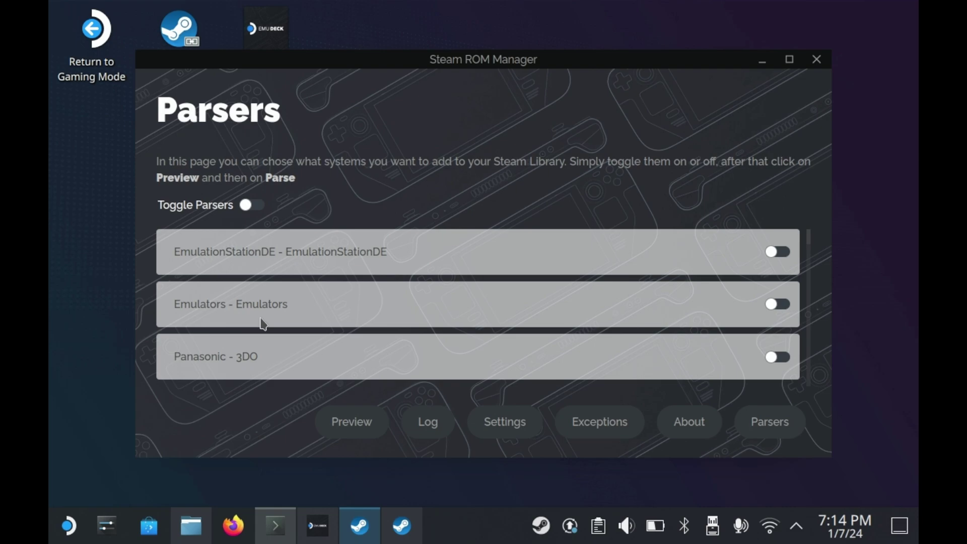
scroll(247, 302, "down", 2)
scroll(539, 345, "up", 2)
left_click(773, 305)
Find the Arcade - MAME (standalone) parser in the list and enable it
scroll(678, 310, "down", 3)
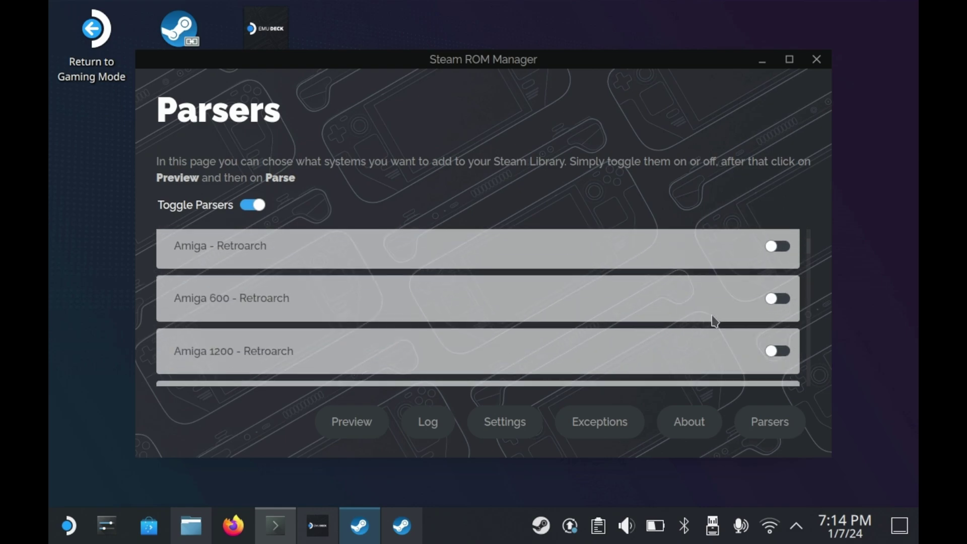
scroll(710, 318, "up", 1)
scroll(329, 298, "down", 6)
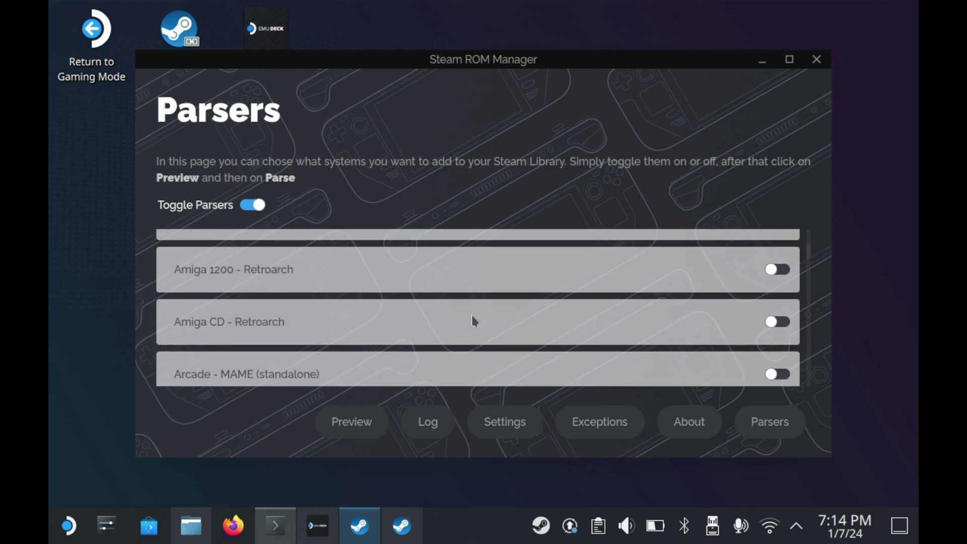
scroll(733, 328, "up", 2)
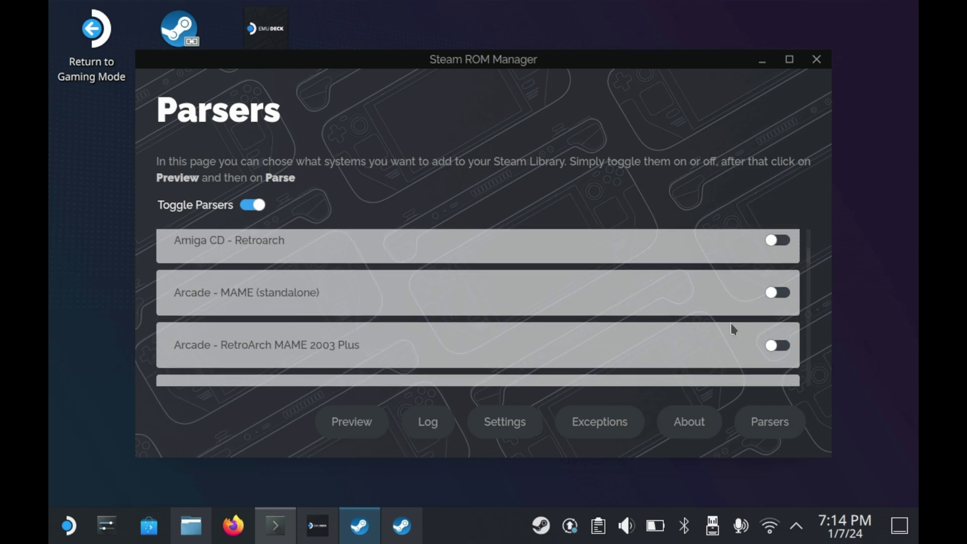
left_click(775, 296)
scroll(708, 315, "down", 2)
scroll(715, 313, "up", 2)
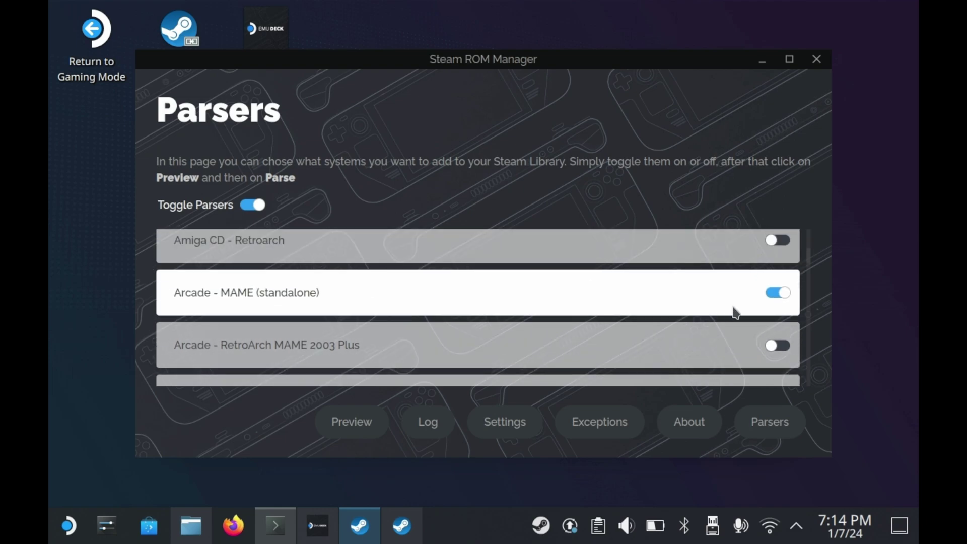
Look through the Arcade FBNeo and Atari parsers and turn the Arcade - MAME (standalone) parser off again
scroll(772, 302, "down", 5)
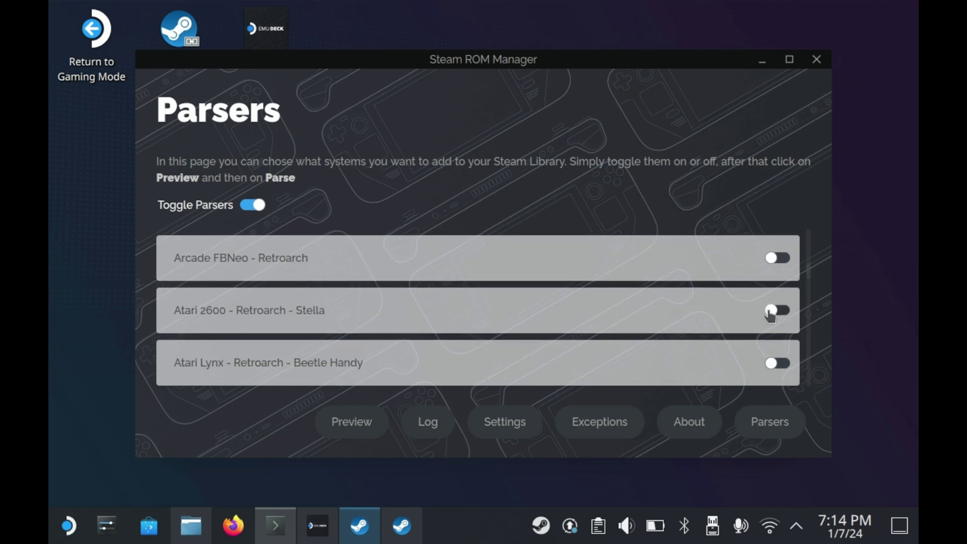
scroll(778, 283, "down", 2)
scroll(766, 298, "up", 2)
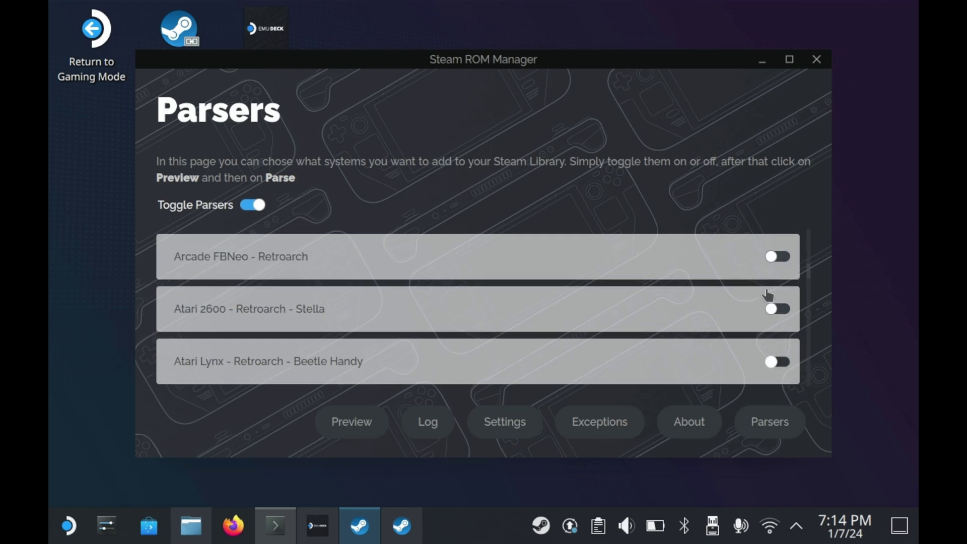
scroll(768, 338, "up", 5)
scroll(767, 337, "down", 1)
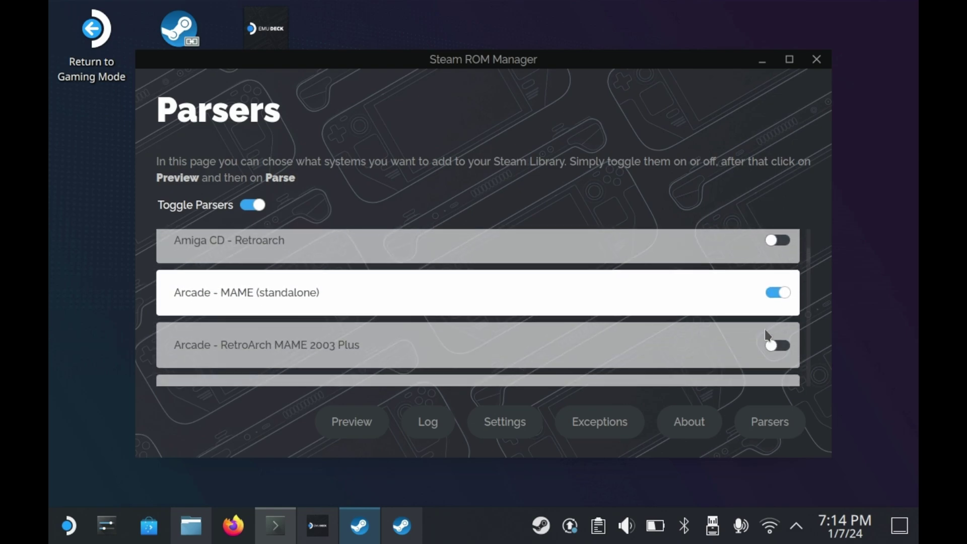
left_click(779, 293)
scroll(747, 312, "down", 6)
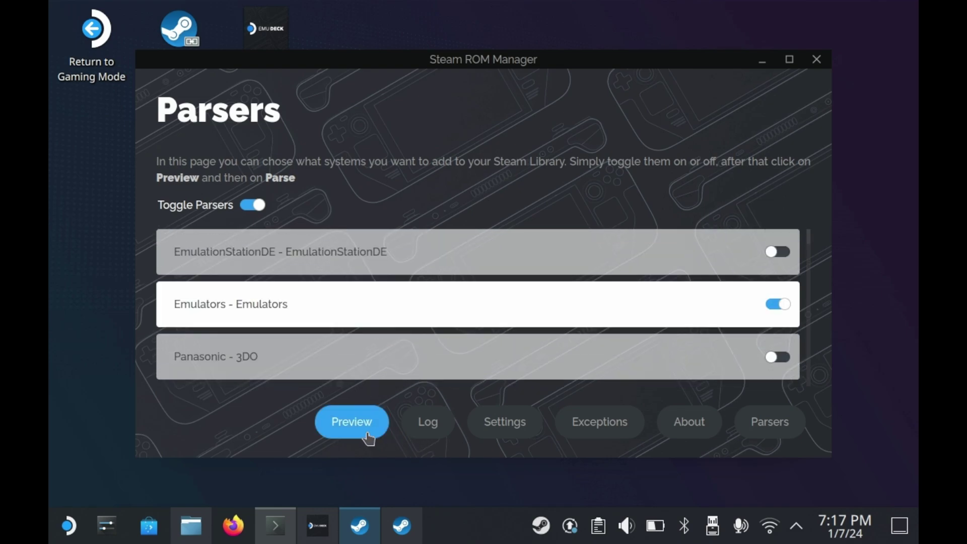
Open the preview, parse the enabled parsers to list their titles, and maximize the Steam ROM Manager window
left_click(363, 433)
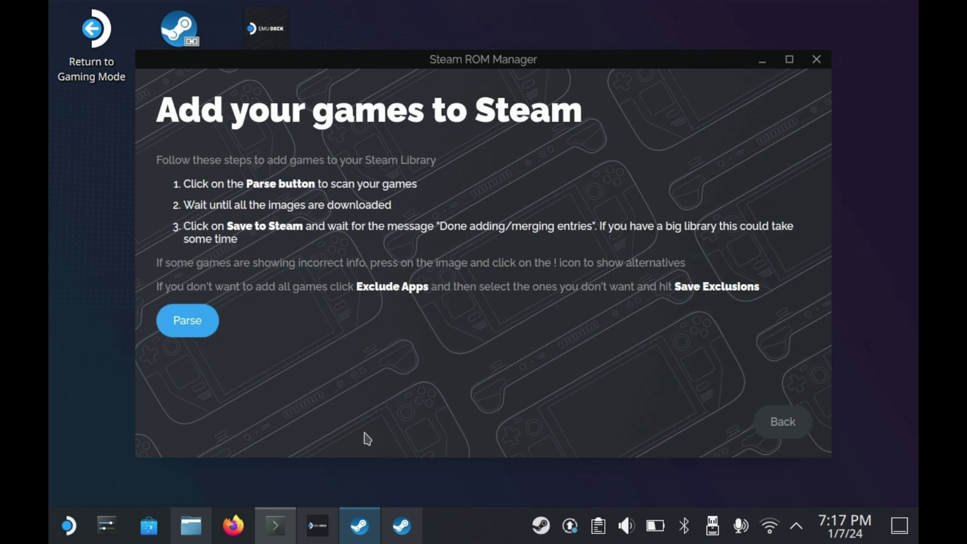
left_click(194, 324)
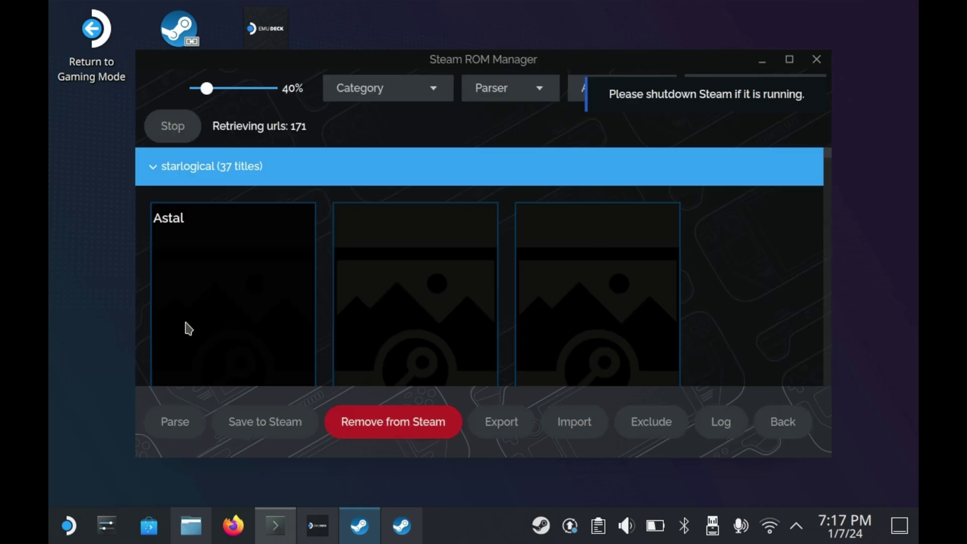
left_click(790, 60)
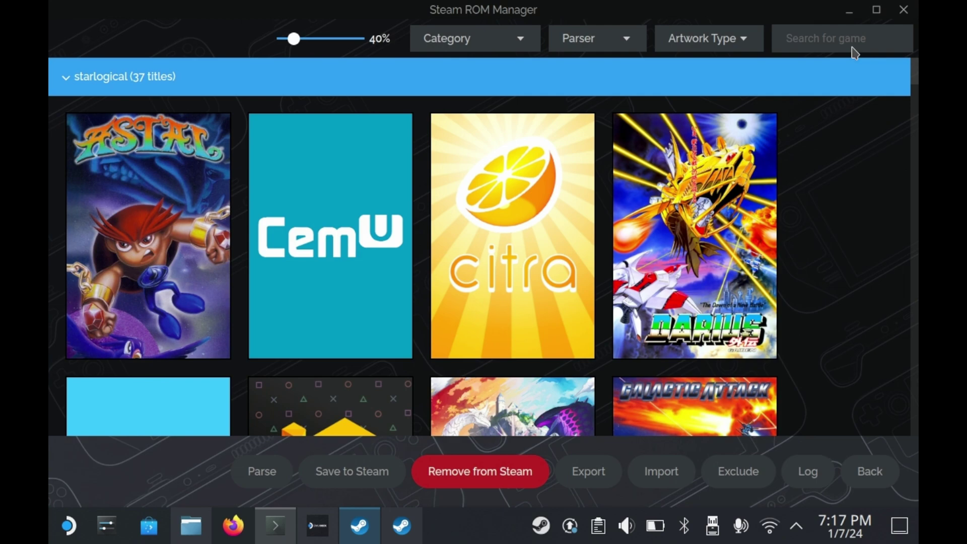
Reduce the preview thumbnail size to 30% and look over the parsed titles
left_click_drag(288, 42, 273, 42)
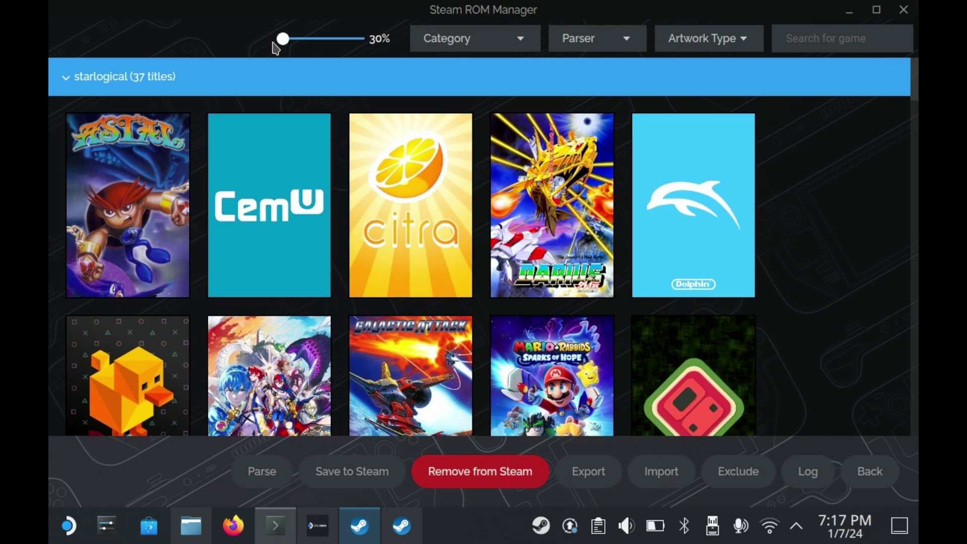
scroll(806, 331, "down", 3)
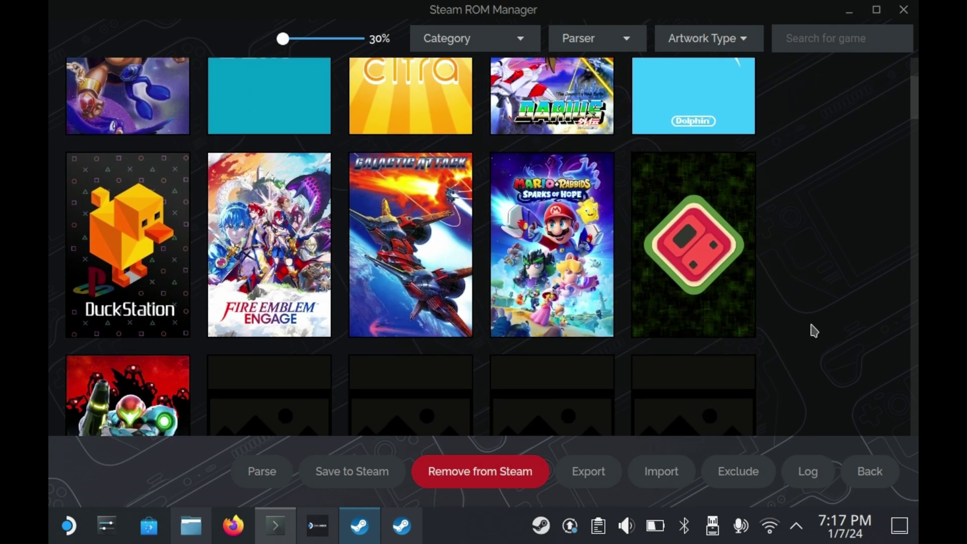
scroll(801, 312, "up", 3)
Filter the preview by the Emulation category and look through the listed emulators
left_click(502, 45)
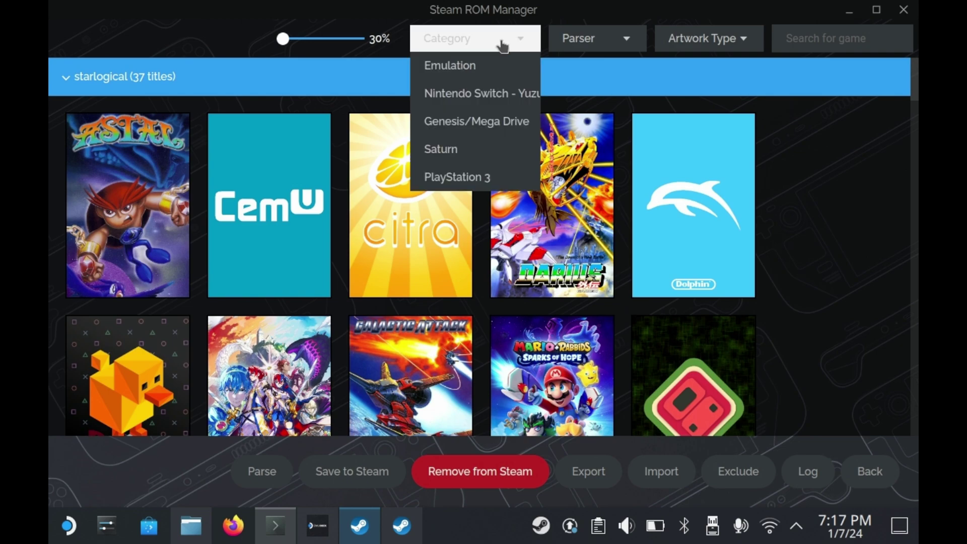
left_click(481, 71)
left_click(811, 214)
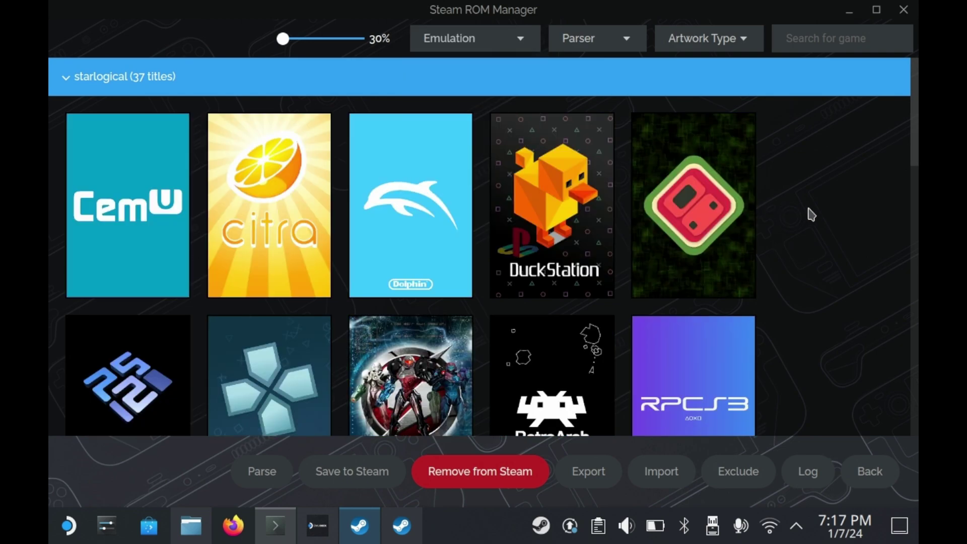
scroll(725, 280, "down", 5)
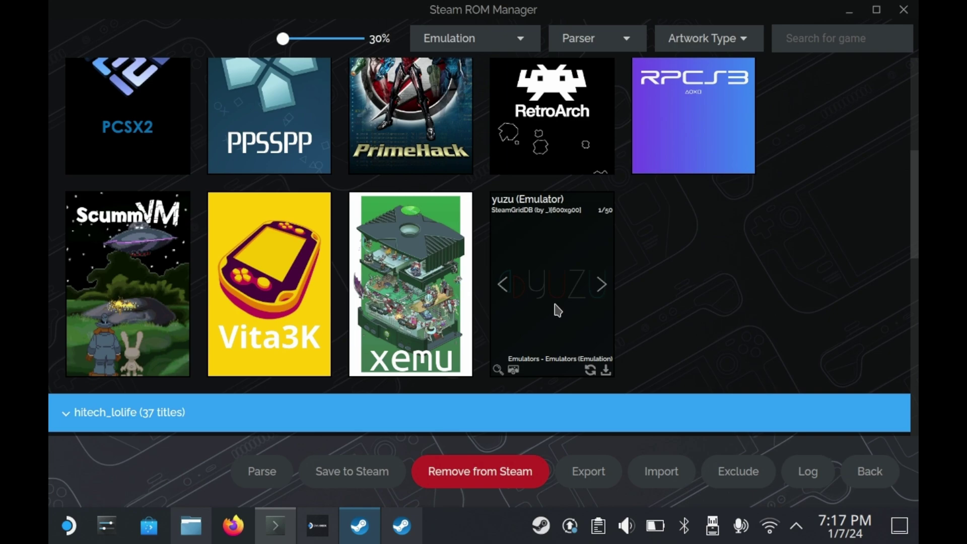
scroll(748, 325, "up", 5)
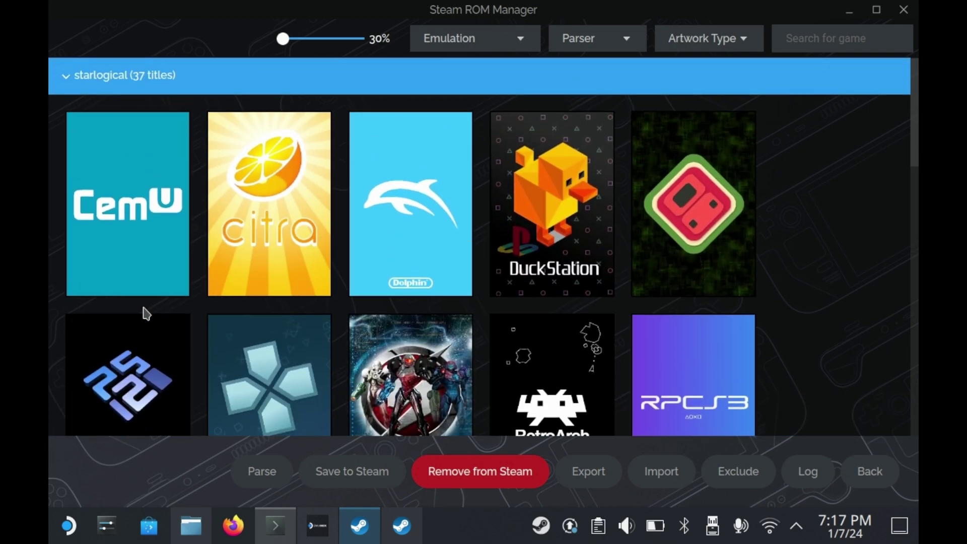
Change the category filter to show only Nintendo Switch - Yuzu titles, removing Emulation from the selection
left_click(457, 44)
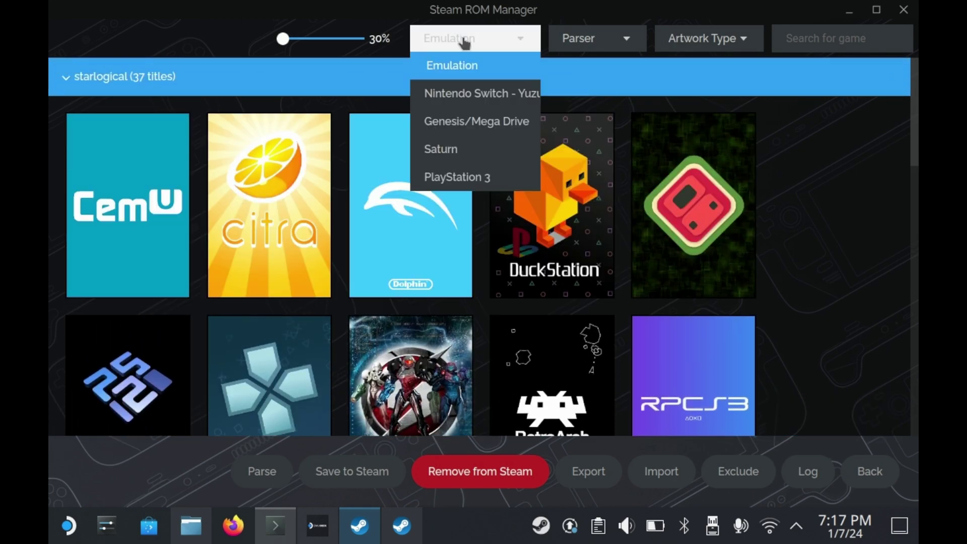
left_click(498, 95)
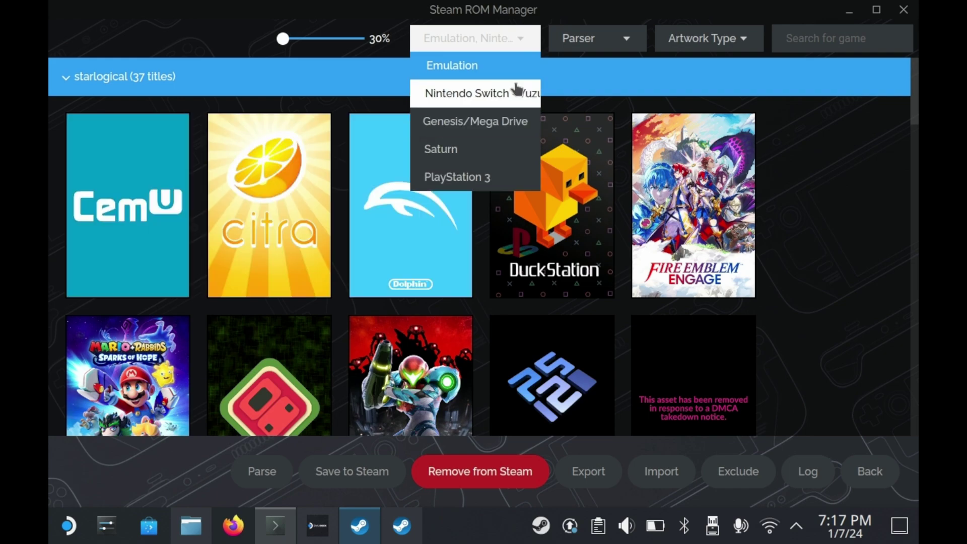
left_click(500, 68)
left_click(812, 239)
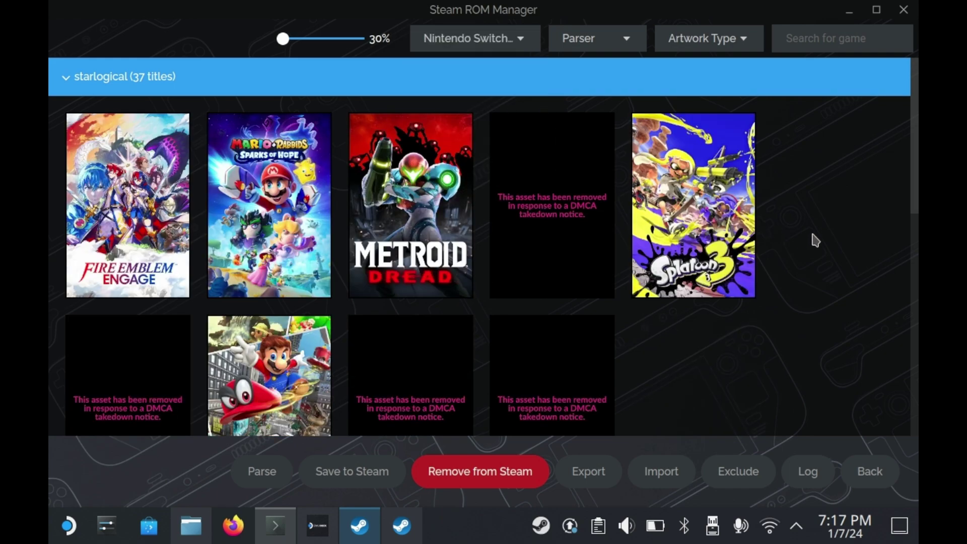
Replace the missing portrait of The Legend of Zelda: Link's Awakening with the fourth available cover
mouse_move(545, 211)
scroll(543, 207, "down", 3)
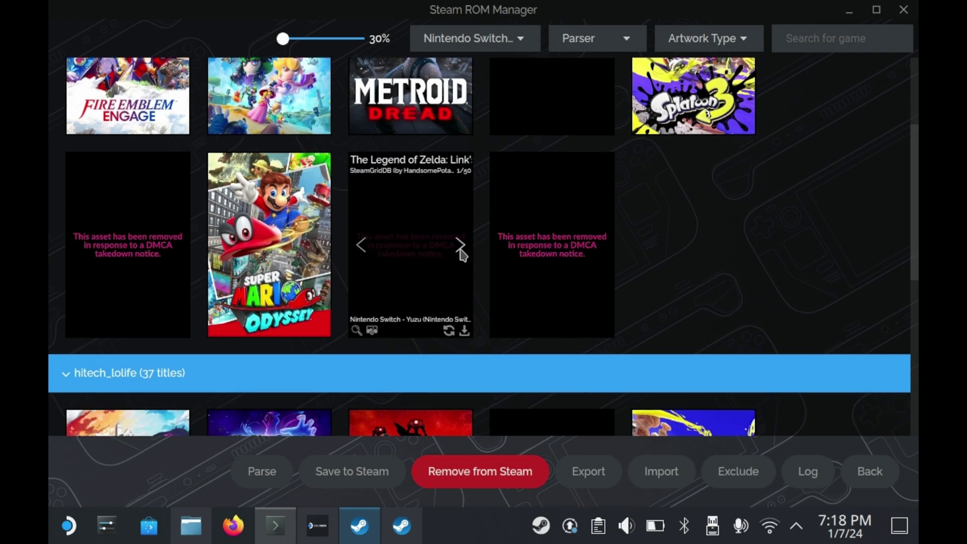
left_click(462, 252)
left_click(462, 252)
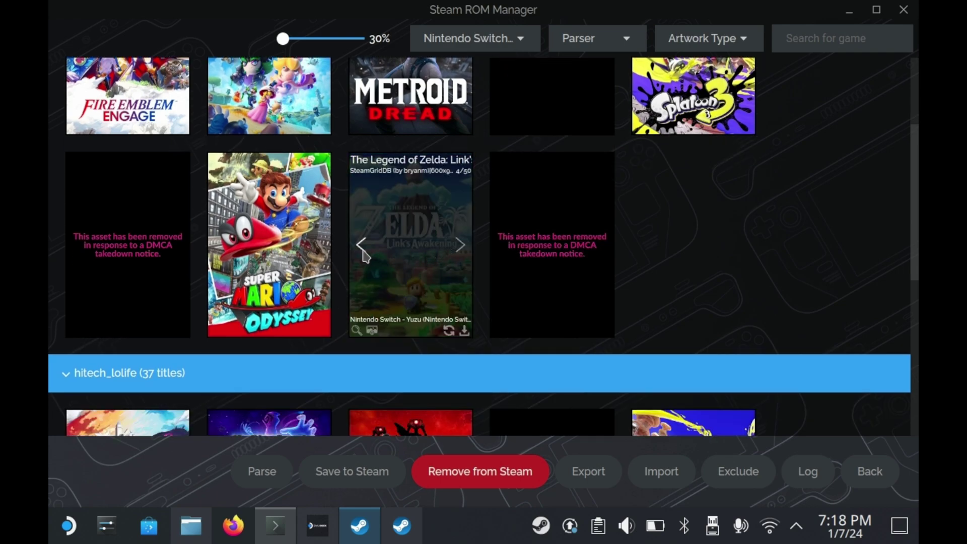
left_click(362, 245)
left_click(463, 247)
Browse the portraits for The Legend of Zelda: Tears of the Kingdom and choose the cover with the character on a sky cliff
scroll(608, 328, "up", 2)
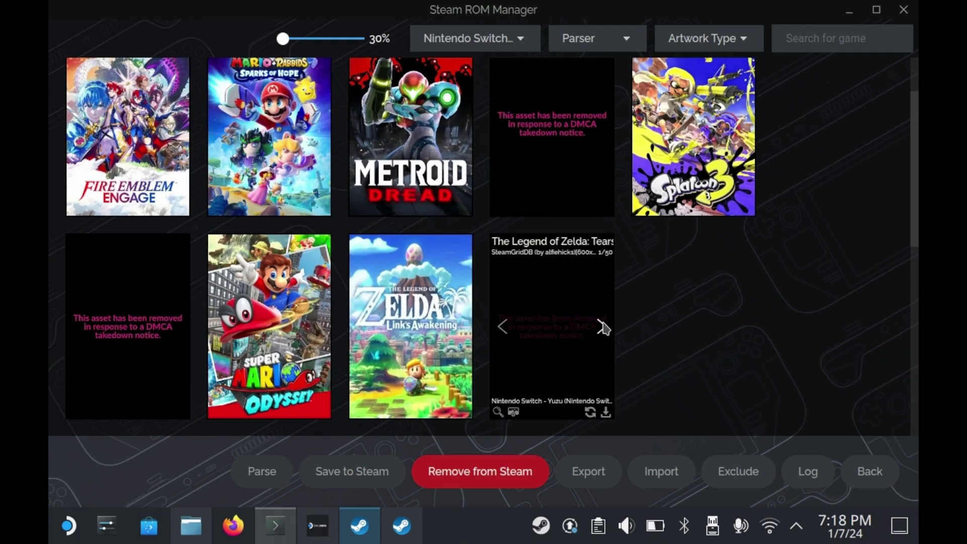
left_click(604, 328)
left_click(605, 330)
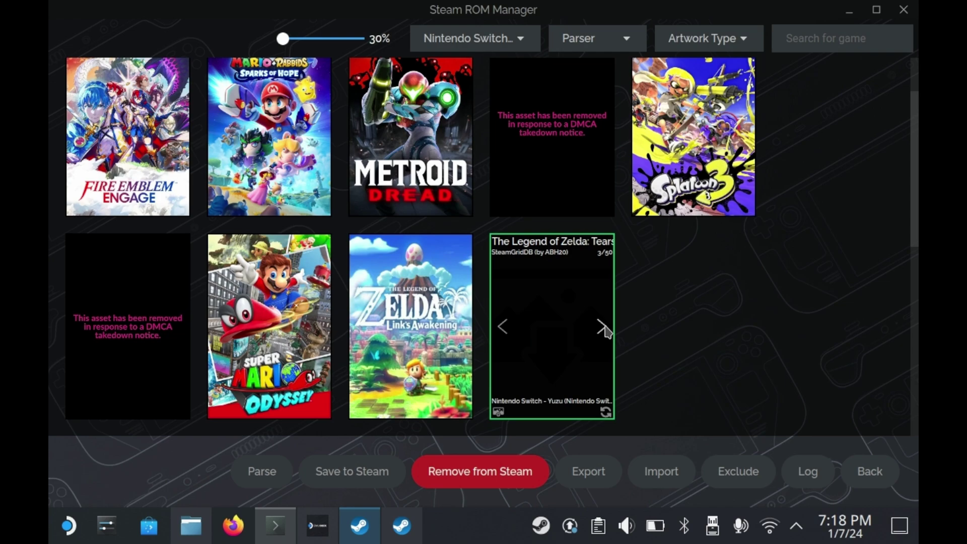
left_click(604, 328)
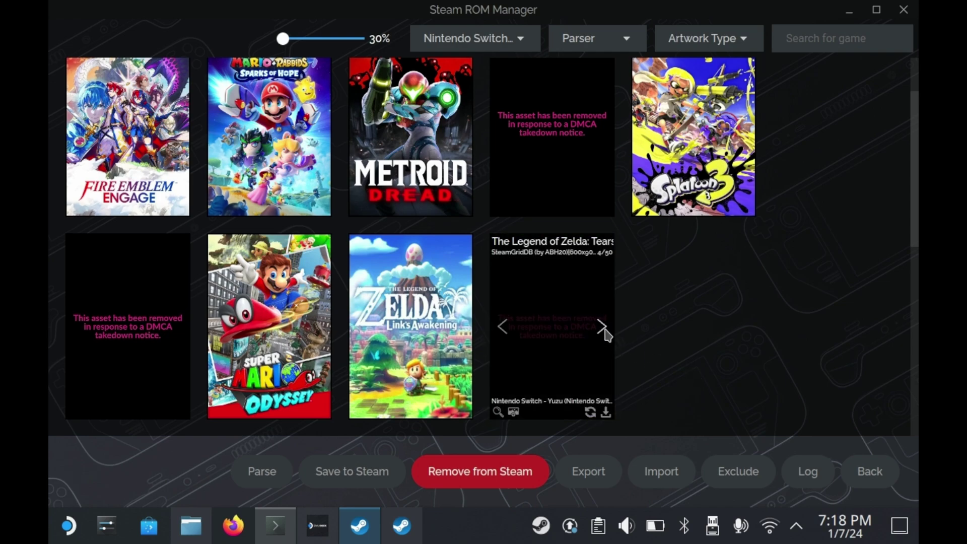
left_click(604, 329)
left_click(602, 329)
left_click(603, 333)
left_click(603, 333)
left_click(604, 333)
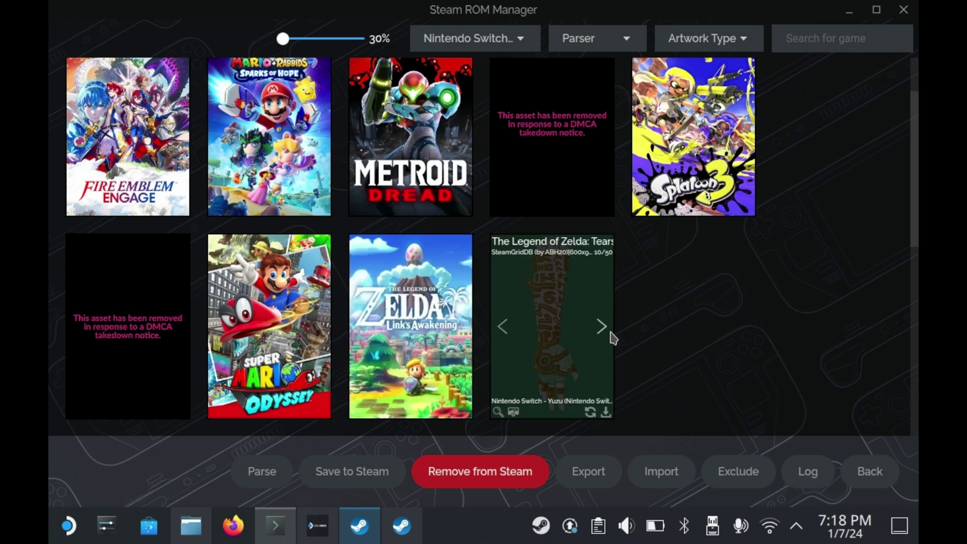
left_click(603, 328)
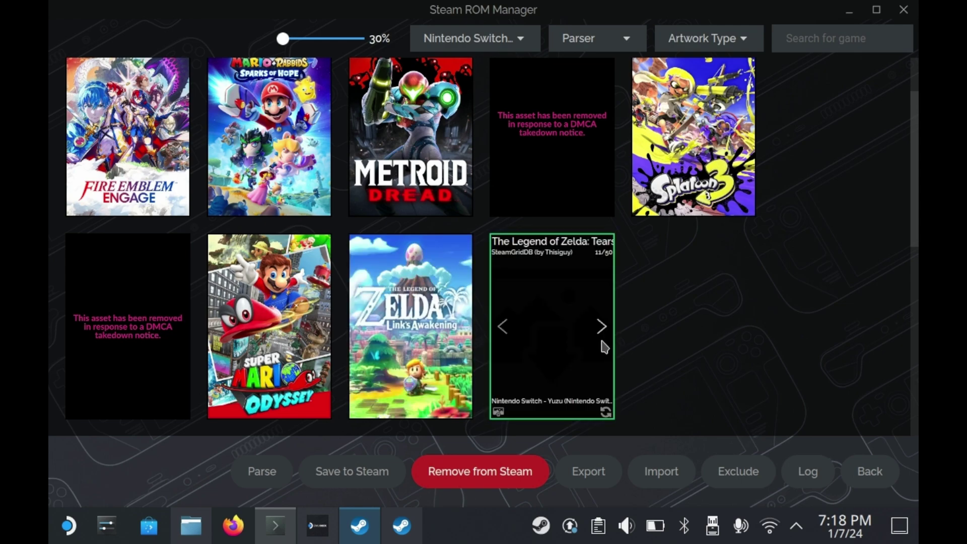
left_click(503, 327)
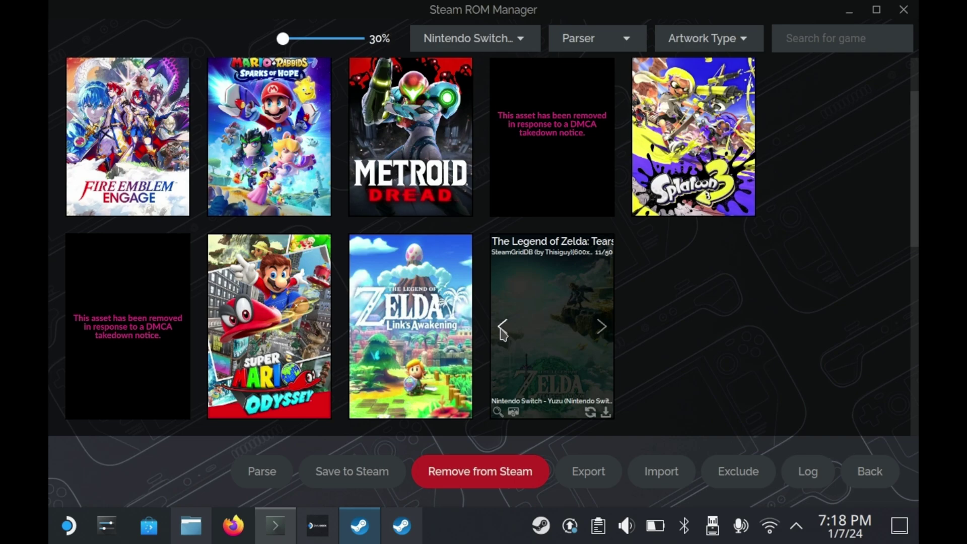
left_click(504, 327)
left_click(605, 330)
left_click(605, 330)
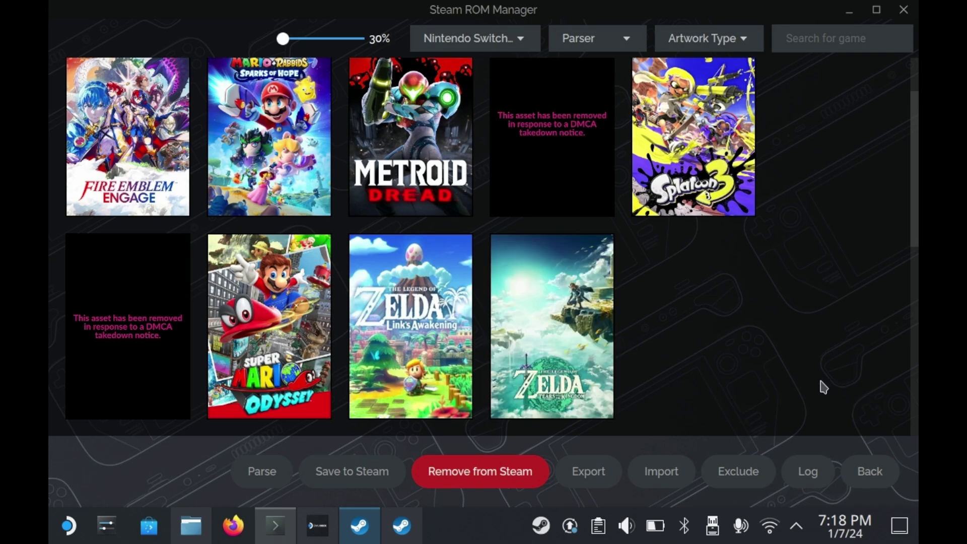
Switch the artwork type to Banners and choose the third banner, with the purple background, for Pokémon Violet
mouse_move(133, 364)
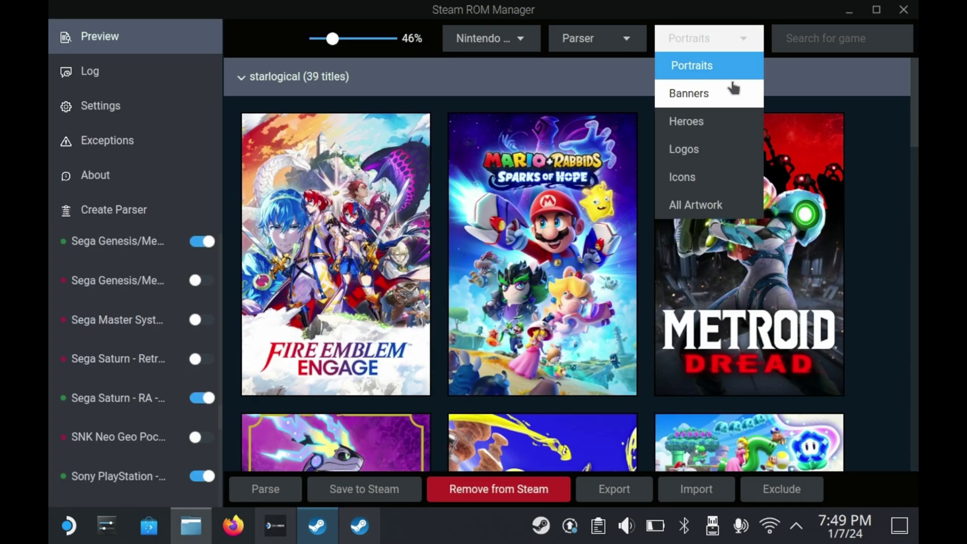
left_click(729, 89)
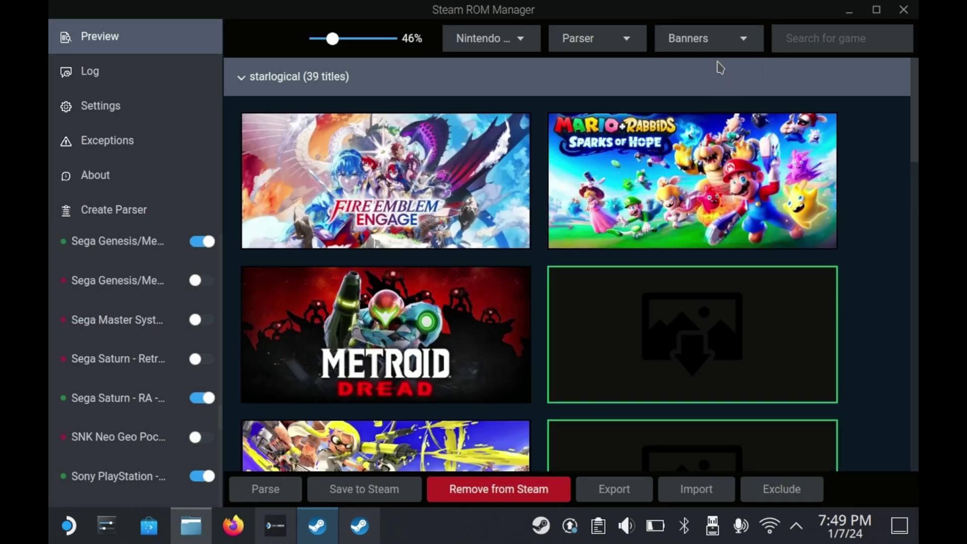
mouse_move(752, 346)
scroll(806, 303, "down", 3)
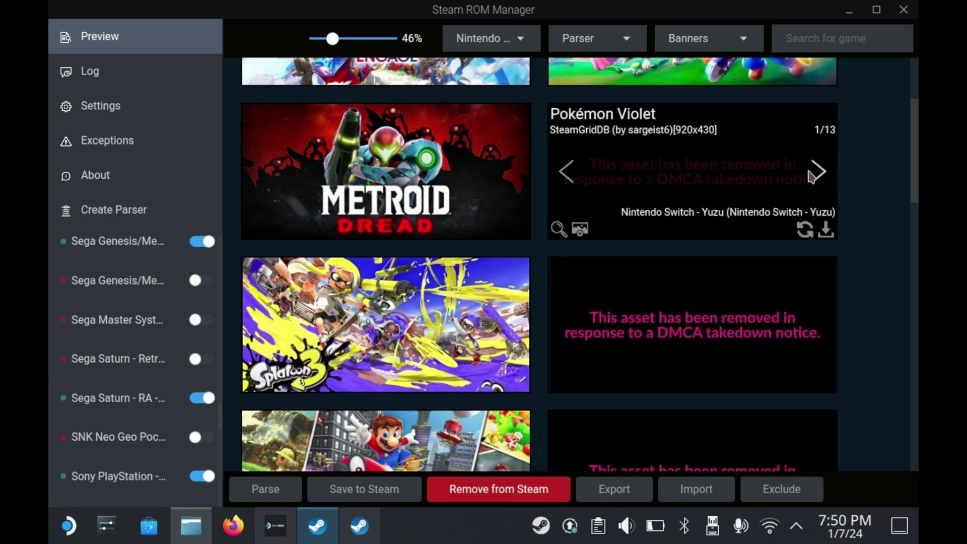
left_click(819, 172)
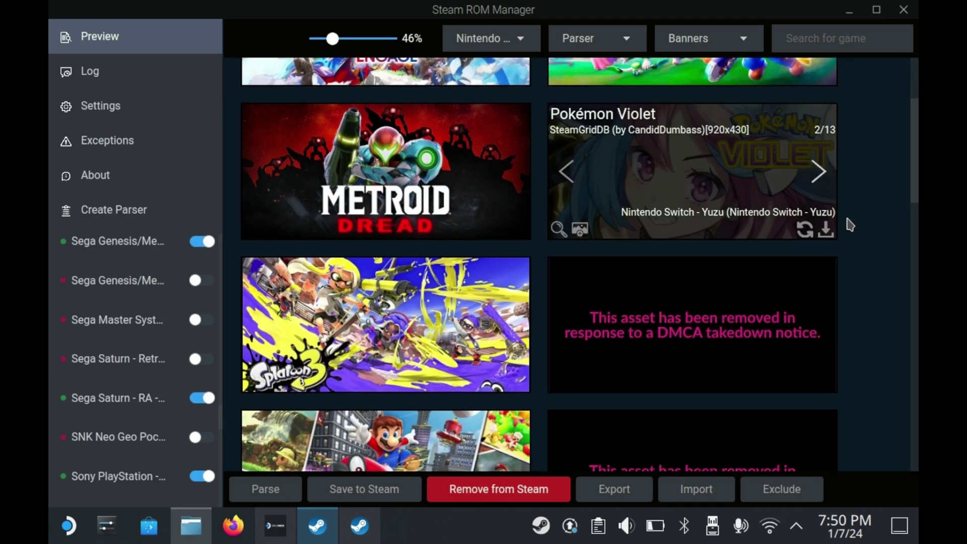
left_click(819, 171)
Replace the missing Super Mario Bros. Wonder banner with the third available image
mouse_move(836, 297)
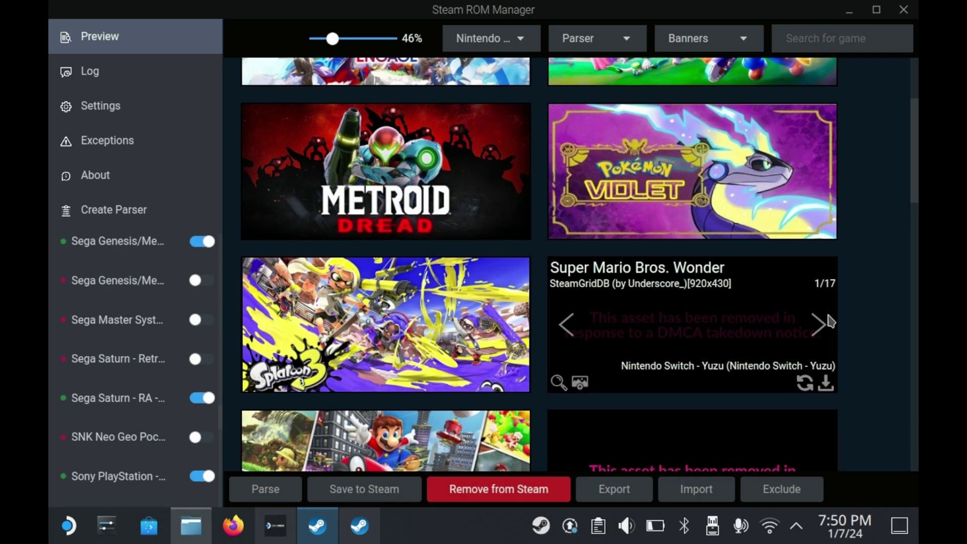
left_click(820, 332)
left_click(820, 333)
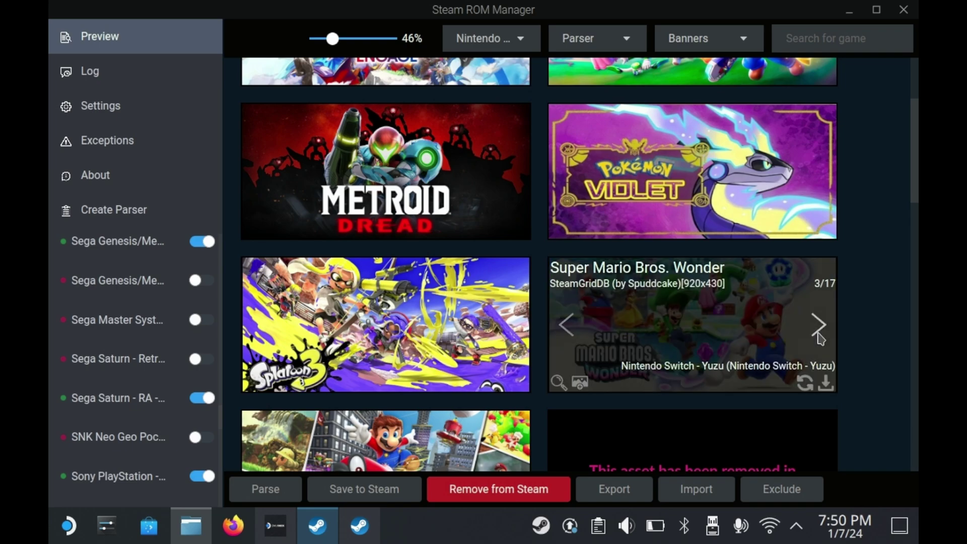
Choose the third available banner for both The Legend of Zelda: Link's Awakening and The Legend of Zelda: Tears of the Kingdom
scroll(856, 398, "down", 5)
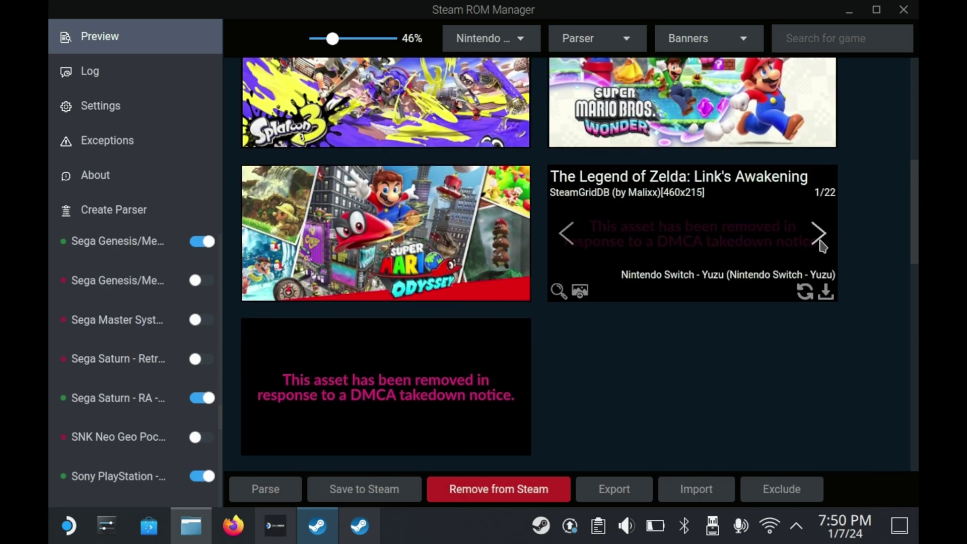
left_click(822, 246)
left_click(818, 233)
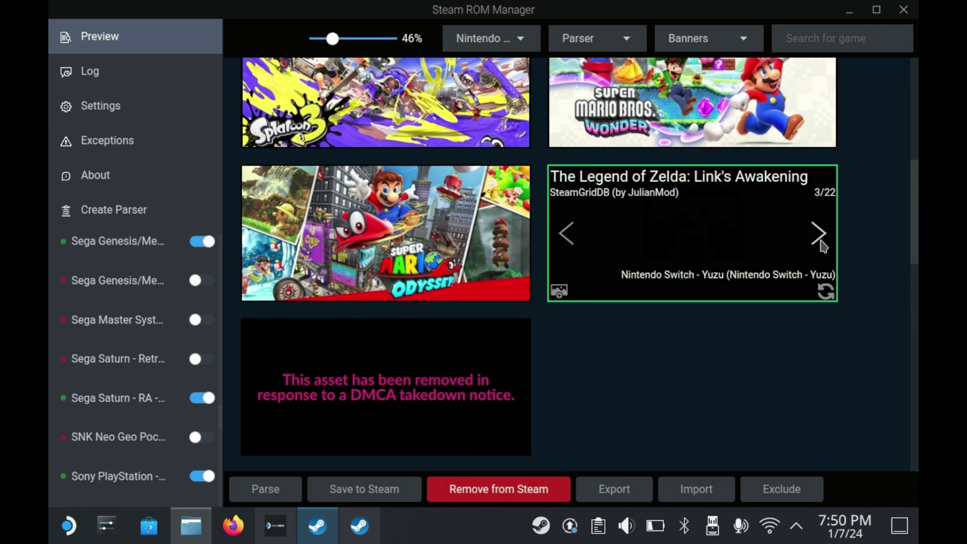
mouse_move(530, 366)
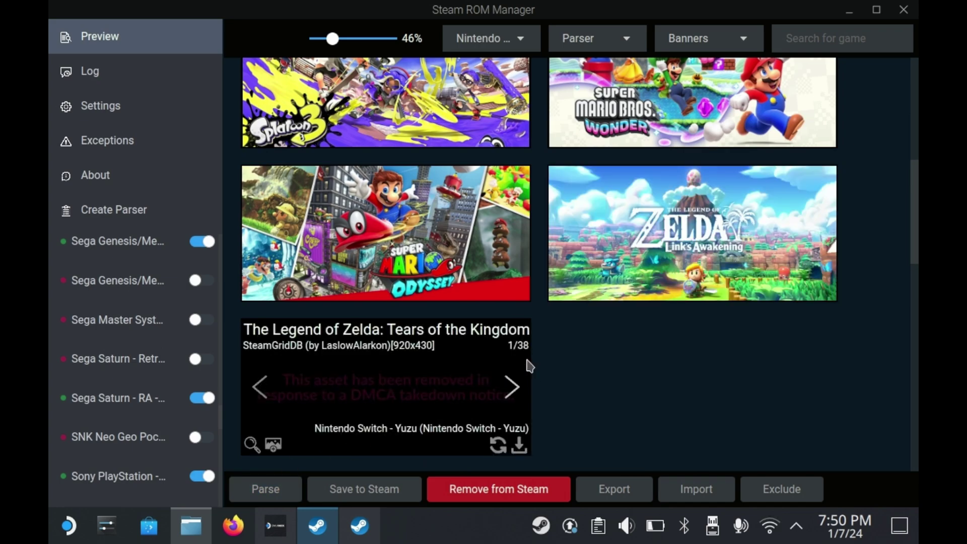
left_click(513, 387)
left_click(512, 390)
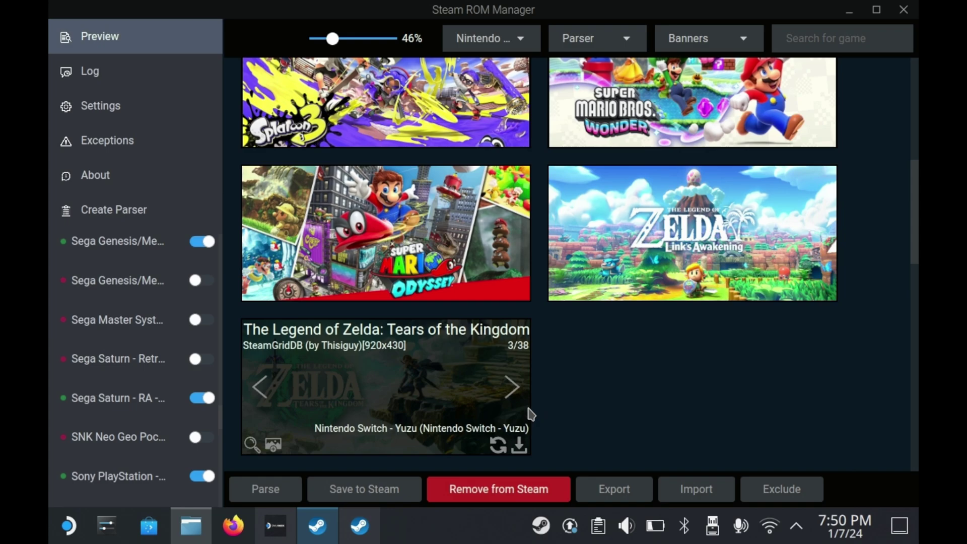
Return to the start of the title list and switch the artwork type to Heroes
scroll(639, 357, "up", 4)
scroll(605, 302, "up", 3)
left_click(717, 38)
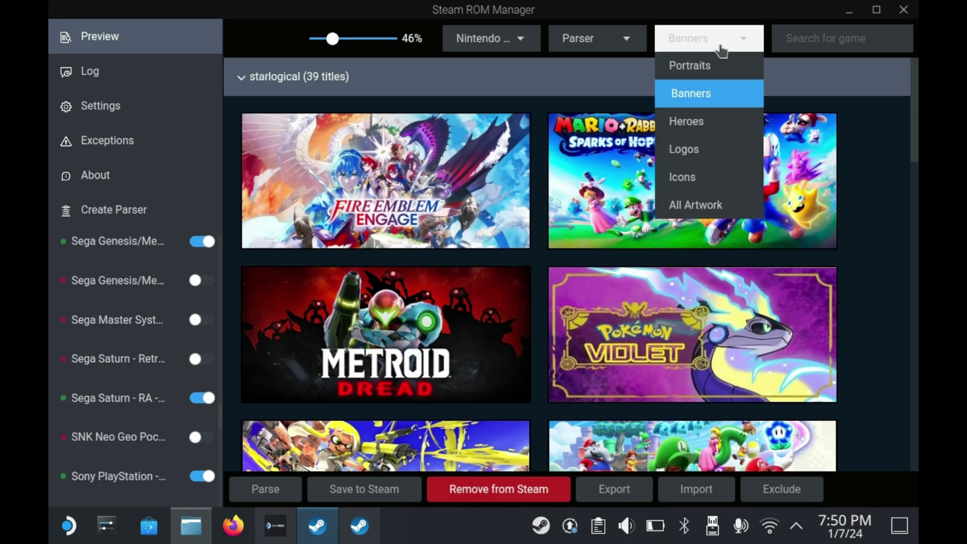
left_click(715, 132)
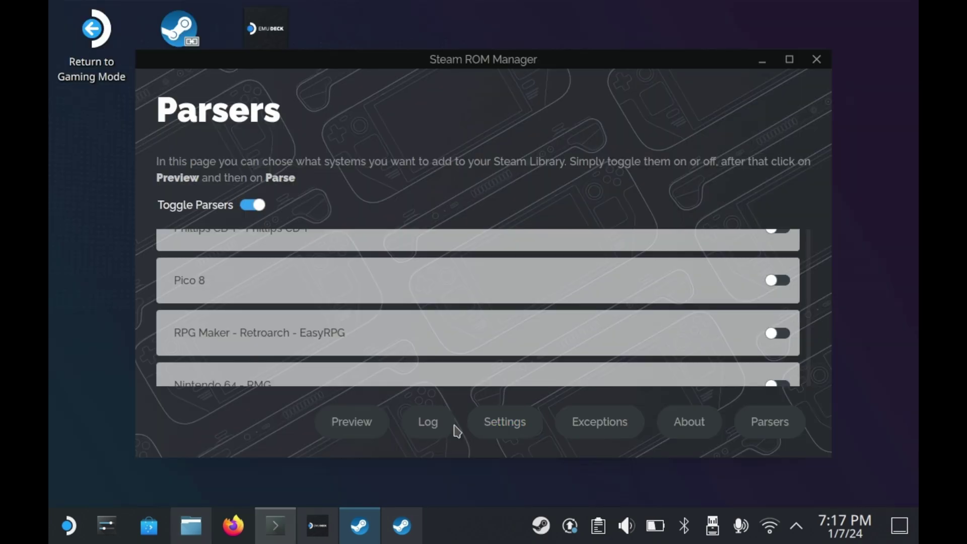
Set the Steam ROM Manager theme to Deck and look through the full general settings
left_click(519, 432)
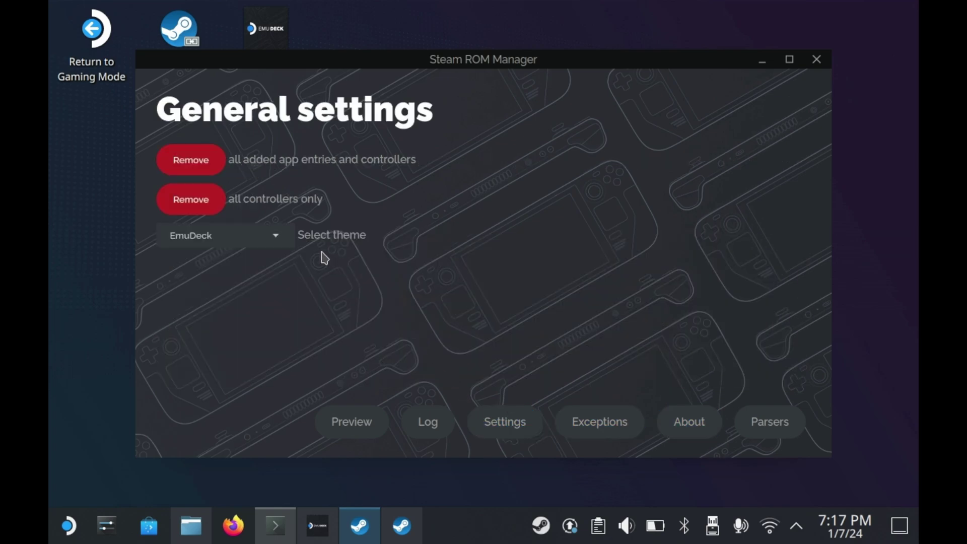
left_click(267, 246)
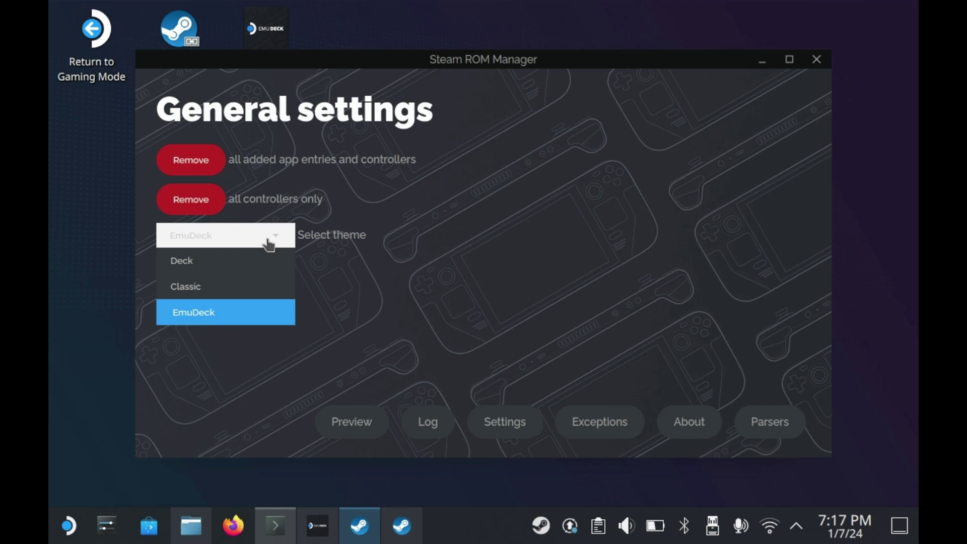
left_click(246, 272)
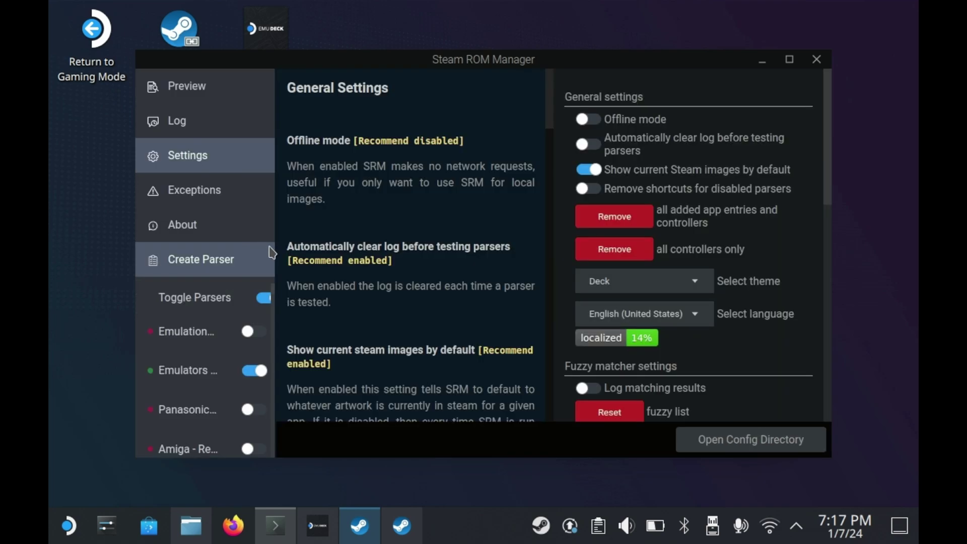
scroll(742, 239, "down", 6)
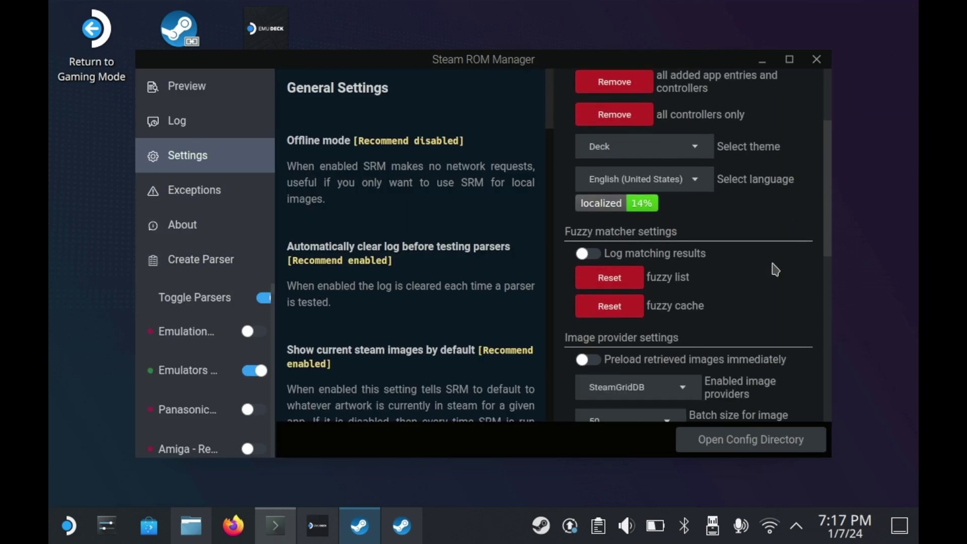
scroll(763, 290, "down", 3)
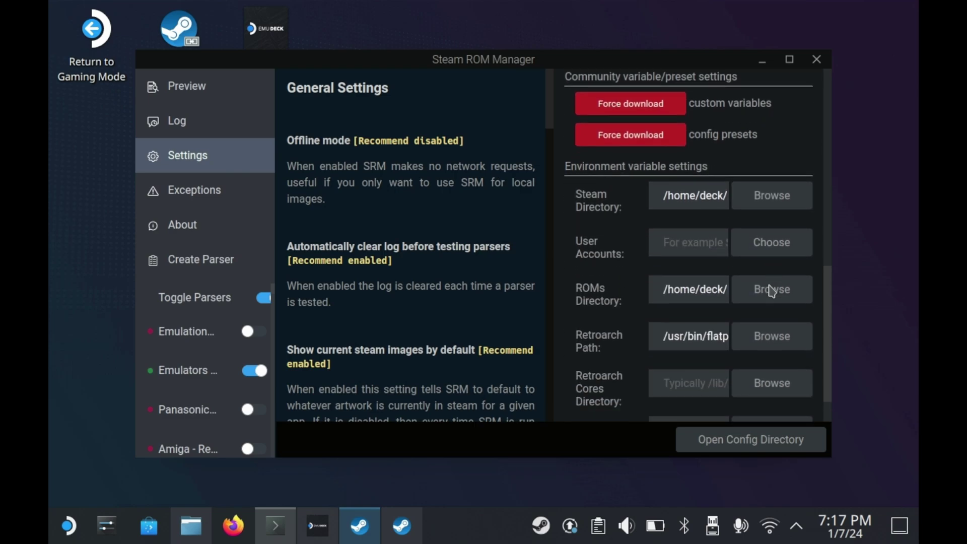
scroll(730, 294, "up", 9)
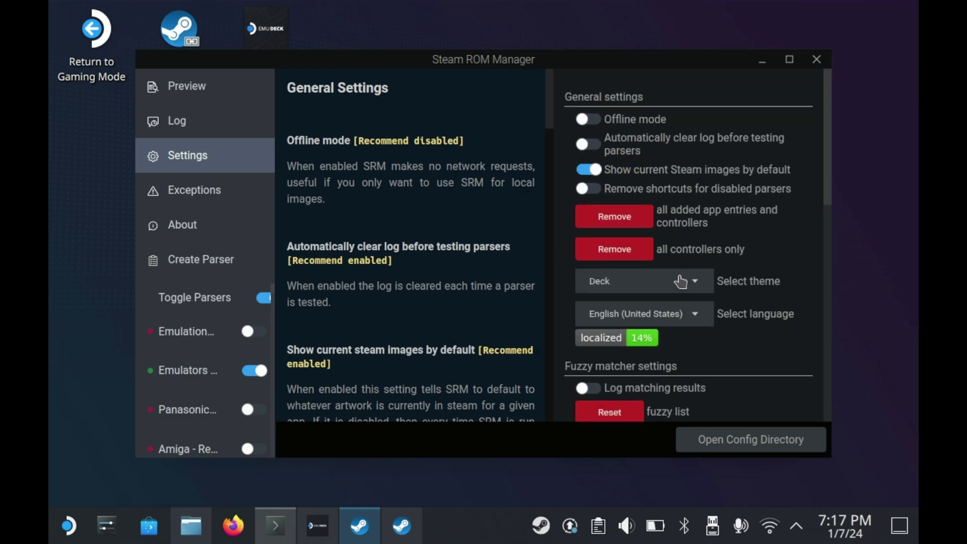
Try the Classic theme and reopen the theme choices
left_click(681, 281)
left_click(643, 331)
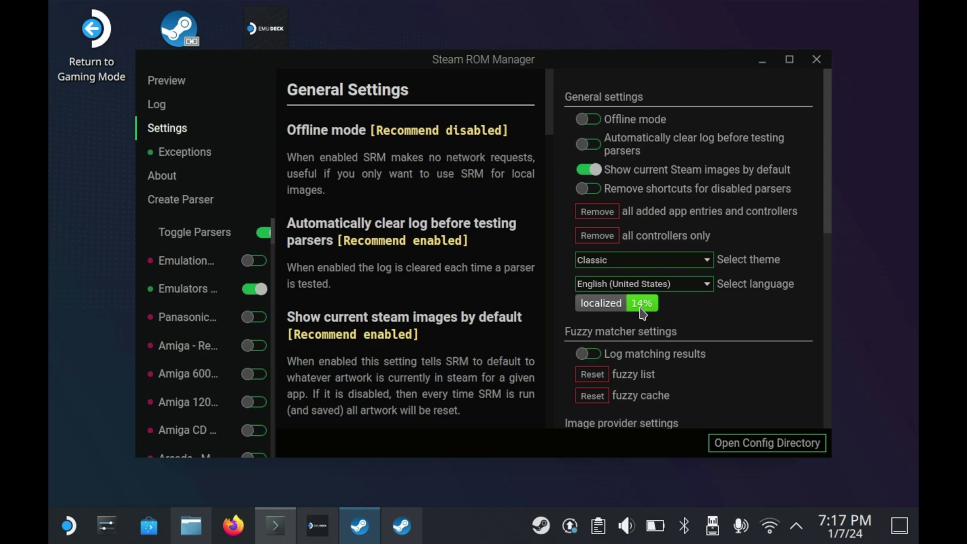
left_click(655, 260)
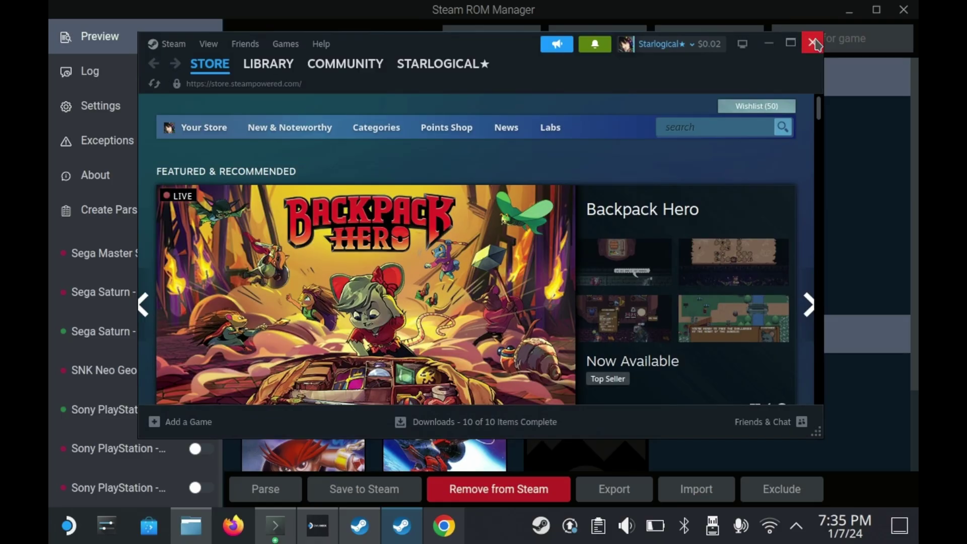
Close the Steam client window and the Chrome browser
left_click(813, 43)
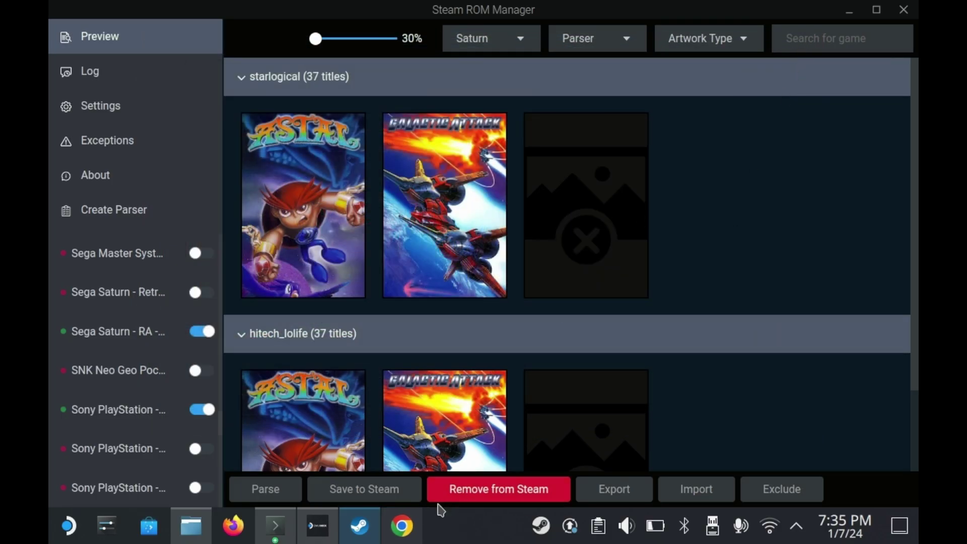
right_click(417, 522)
left_click(421, 496)
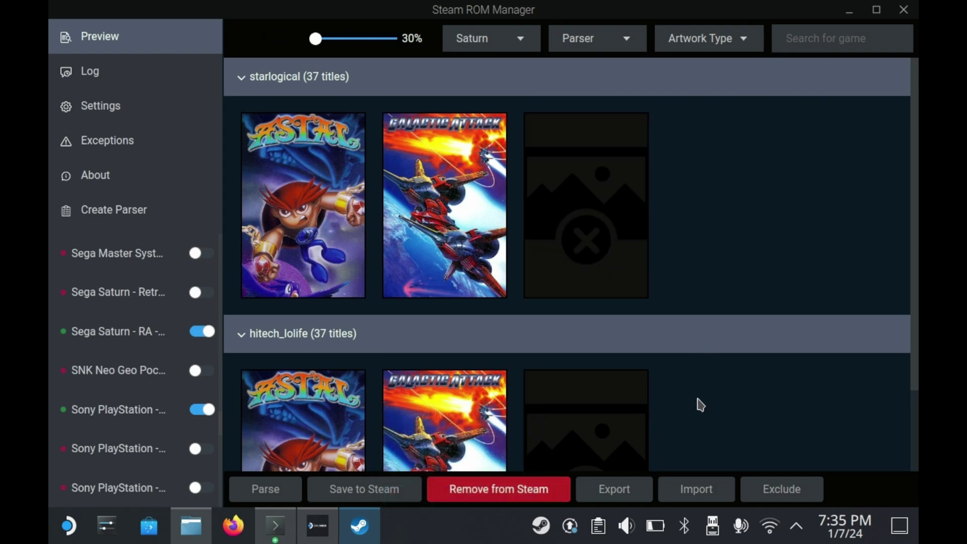
Fix the missing cover match for Sakura Taisen: Atsuki Chishio ni under the first account and save it
scroll(605, 383, "down", 2)
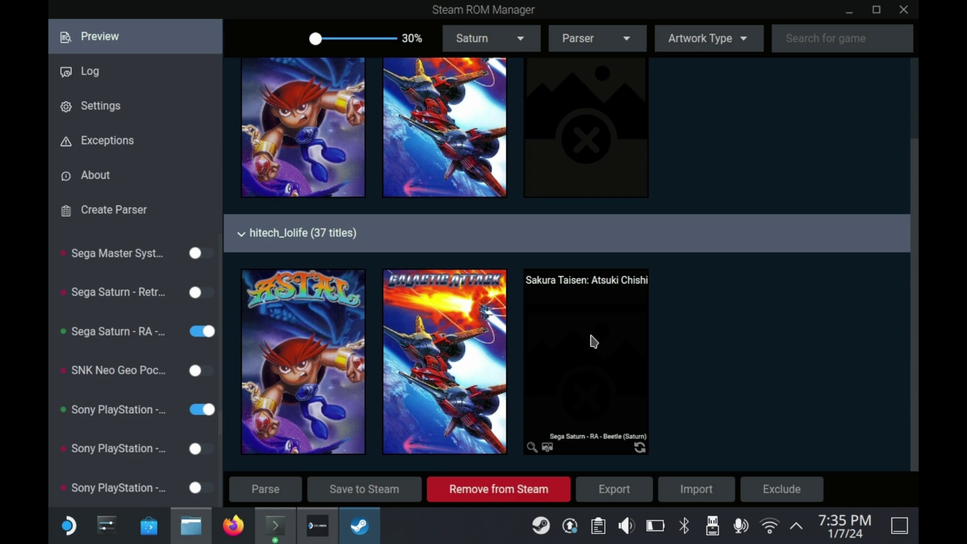
scroll(588, 329, "up", 2)
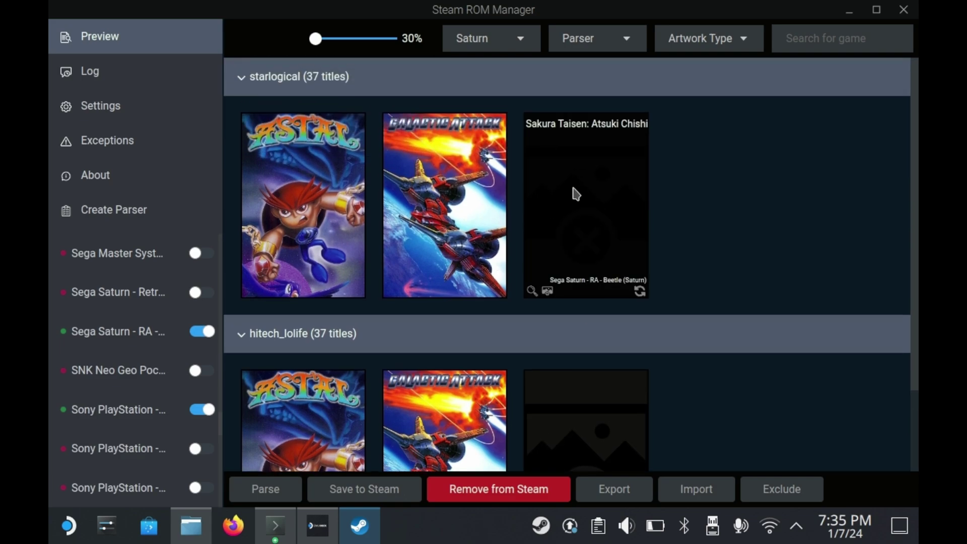
left_click(532, 292)
left_click(858, 71)
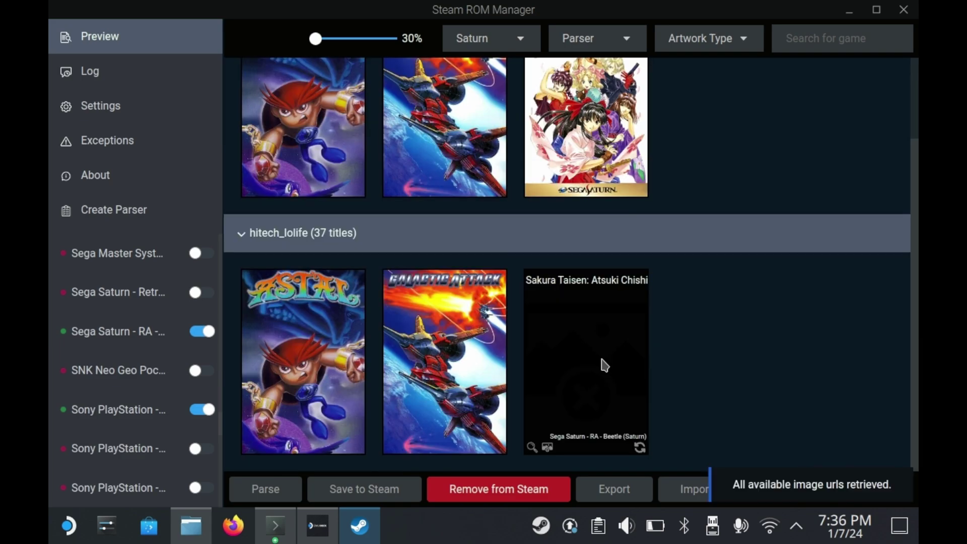
Rematch Sakura Taisen under the second account to Sakura Wars through a SteamGridDB search, save it, and keep the first cover
left_click(532, 446)
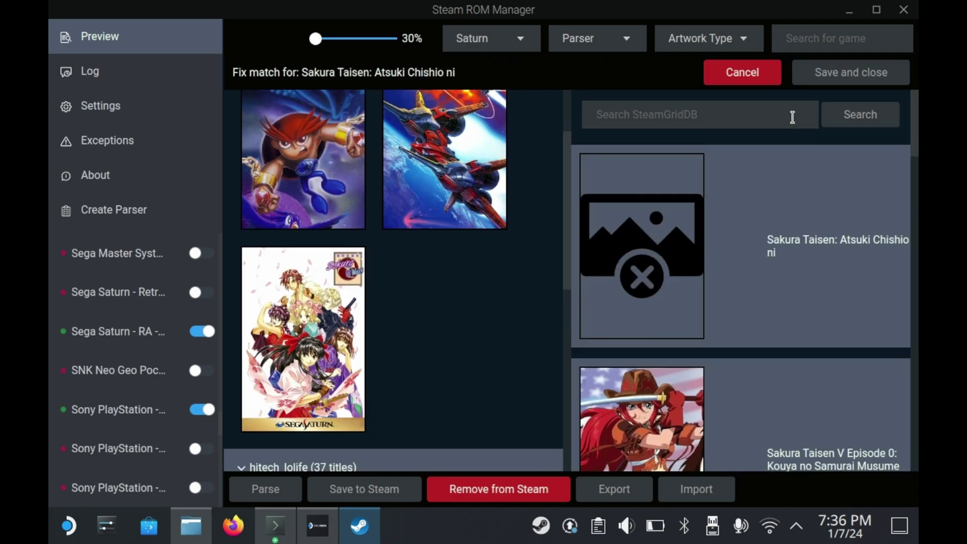
type("Sa")
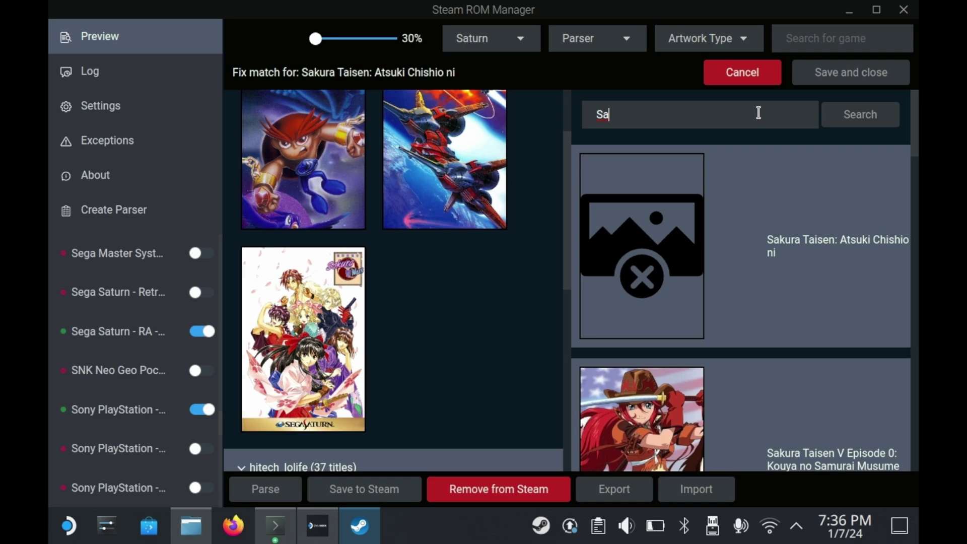
type("kura Wars")
left_click(885, 120)
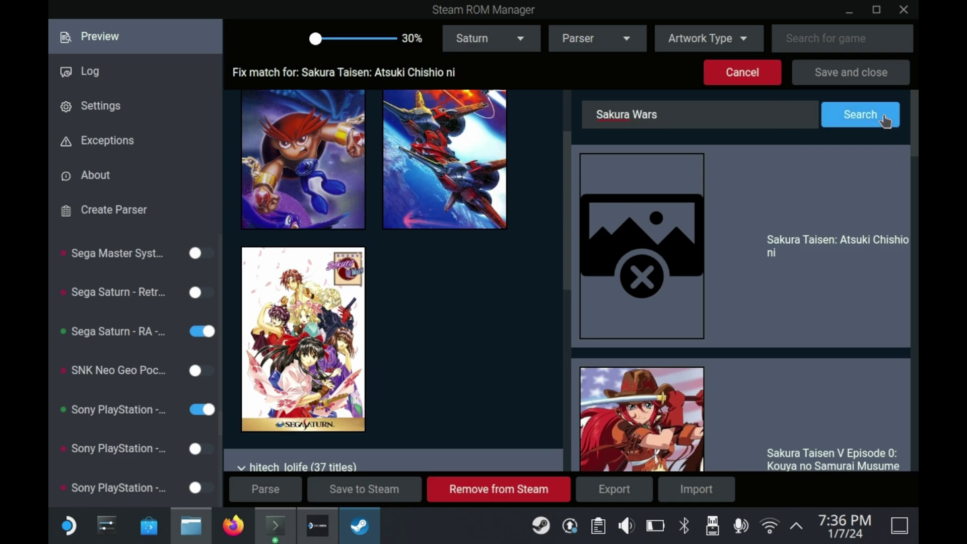
left_click(741, 151)
left_click(842, 81)
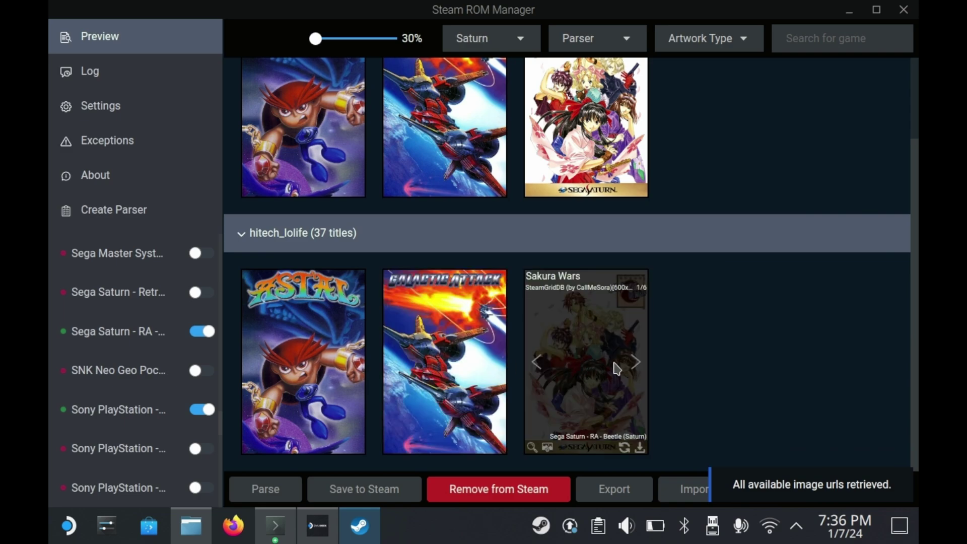
left_click(637, 363)
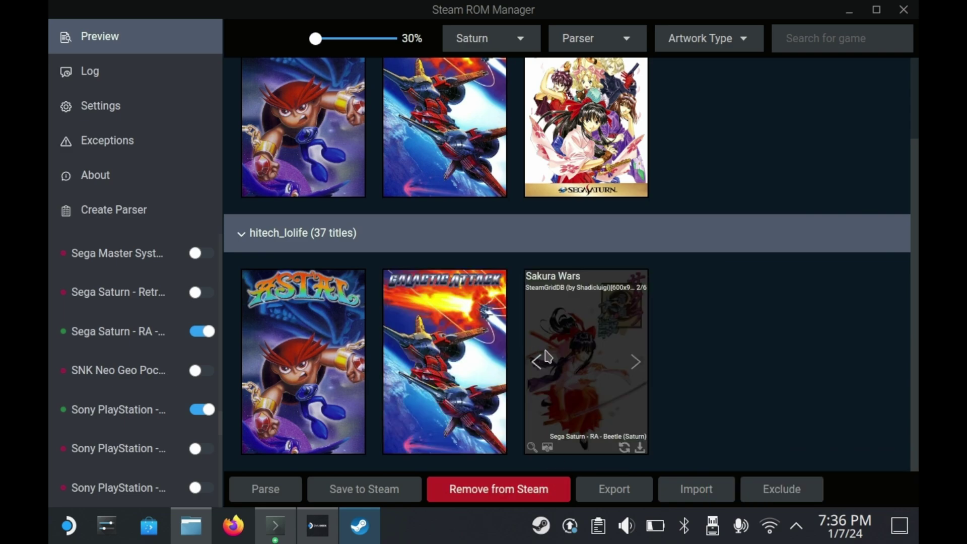
scroll(539, 370, "up", 2)
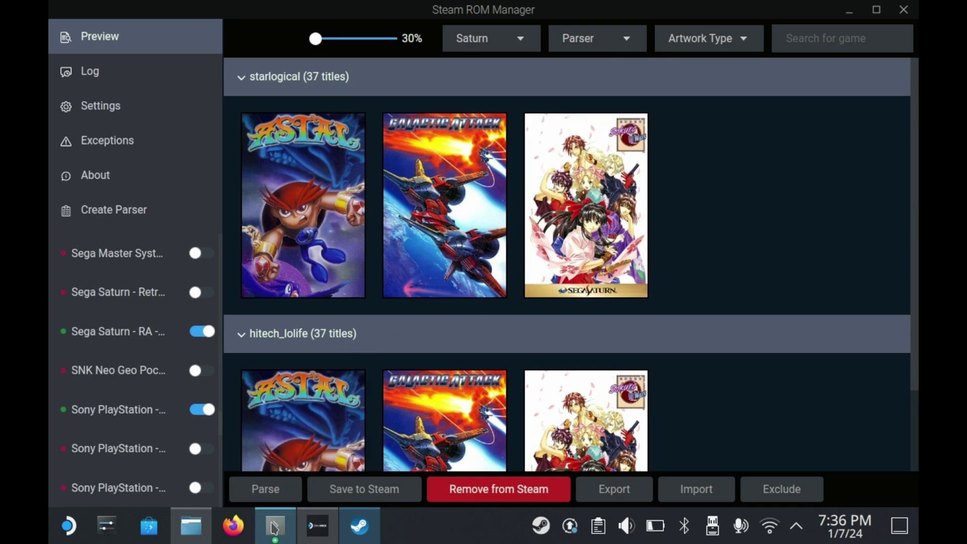
Switch to the file manager and open Sakura Taisen.m3u from the saturn ROMs folder in Kate
left_click(273, 528)
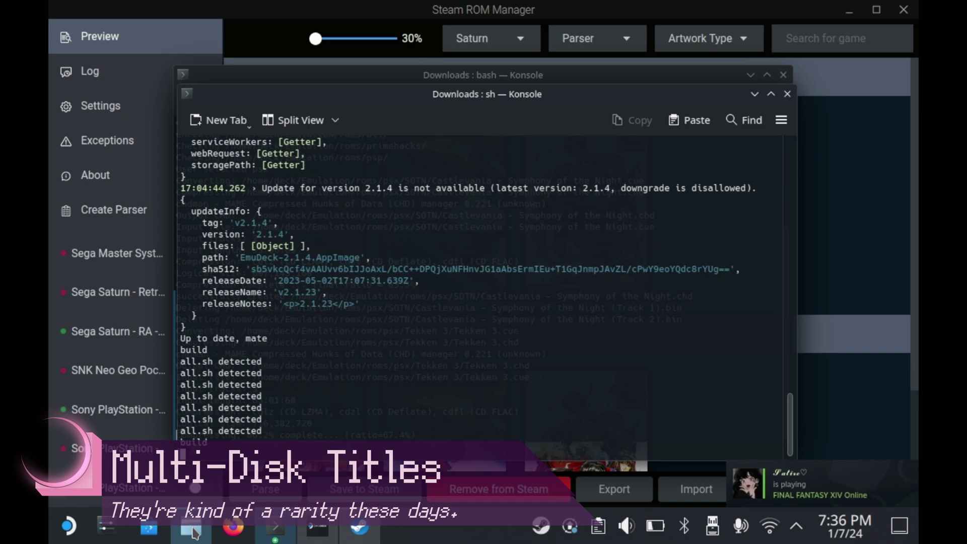
left_click(191, 527)
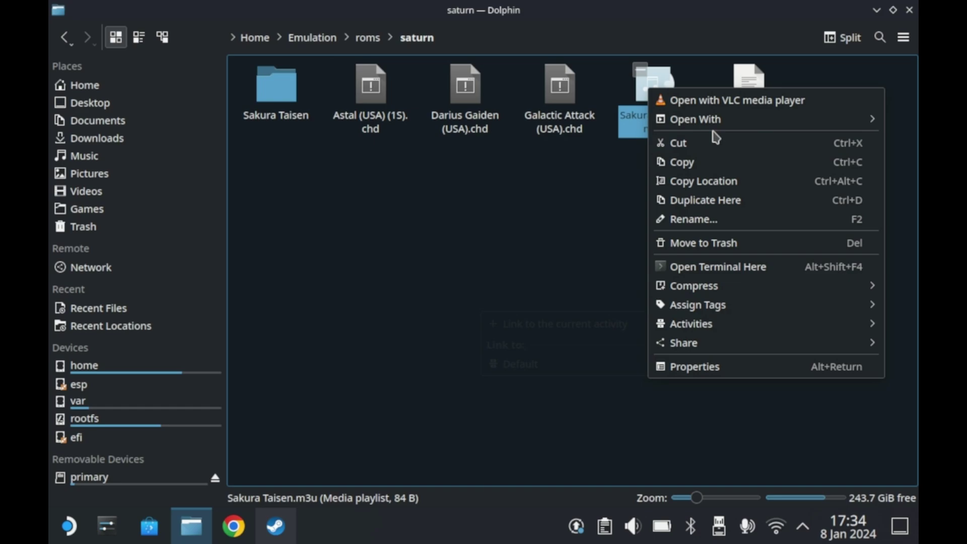
mouse_move(716, 130)
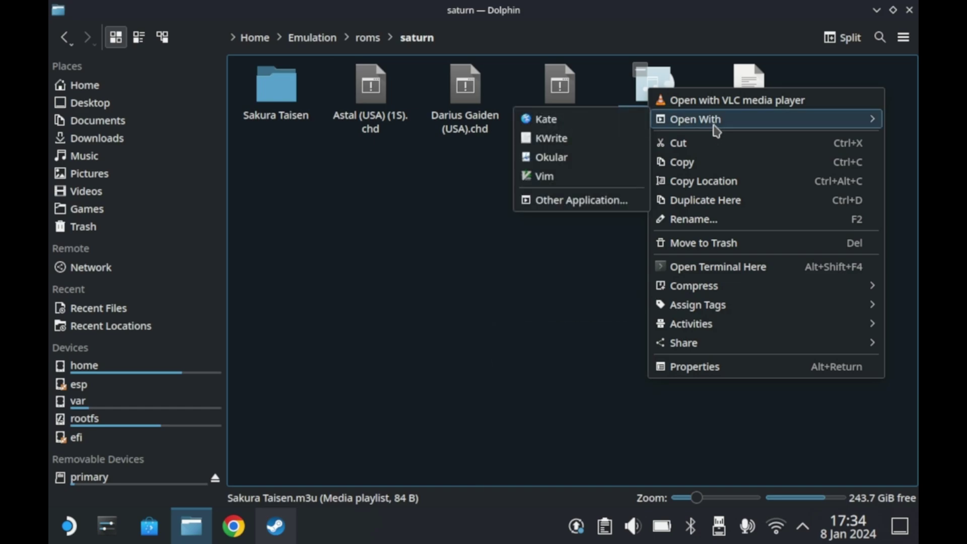
left_click(605, 121)
left_click_drag(566, 60, 482, 58)
left_click(526, 257)
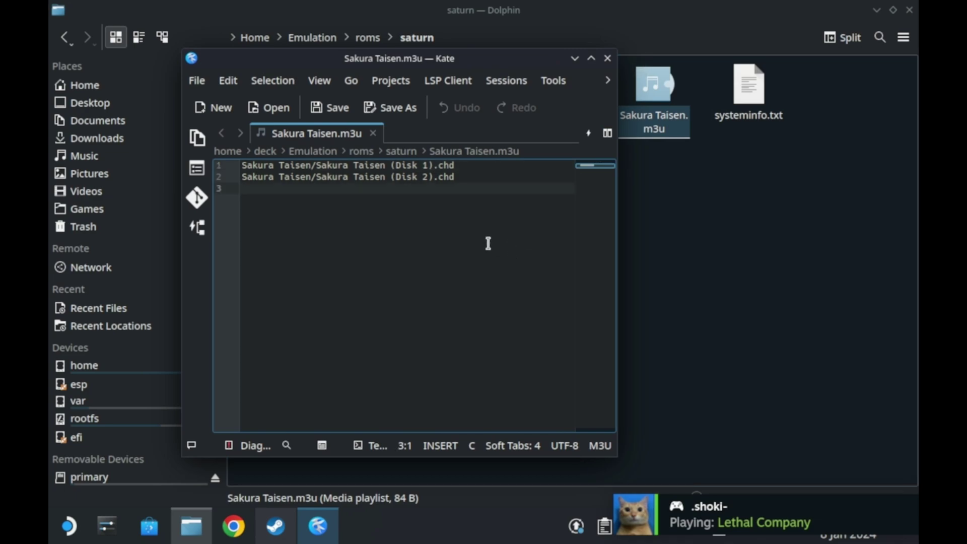
Try removing the playlist's empty last line, undo it, and highlight the folder prefix of the Disk 1 entry
key("BackSpace")
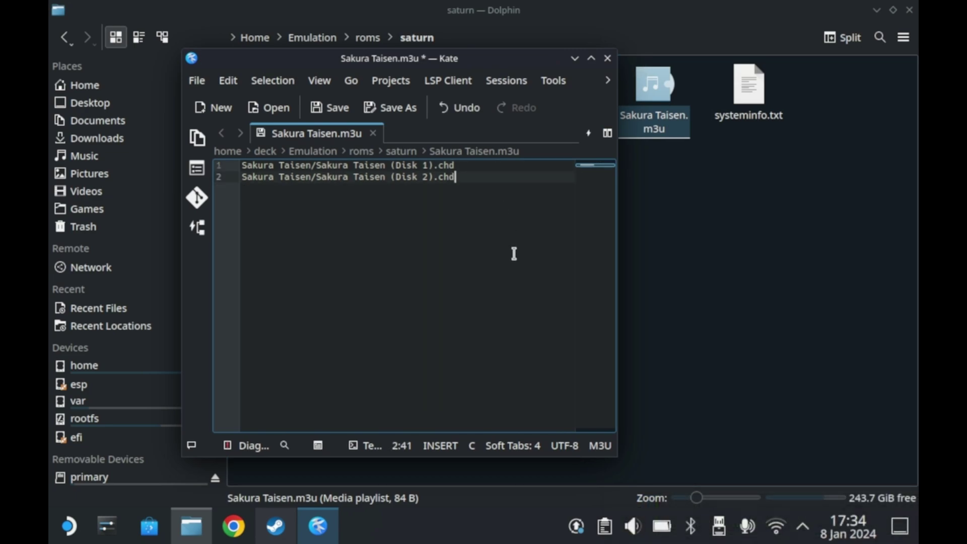
key("ctrl+z")
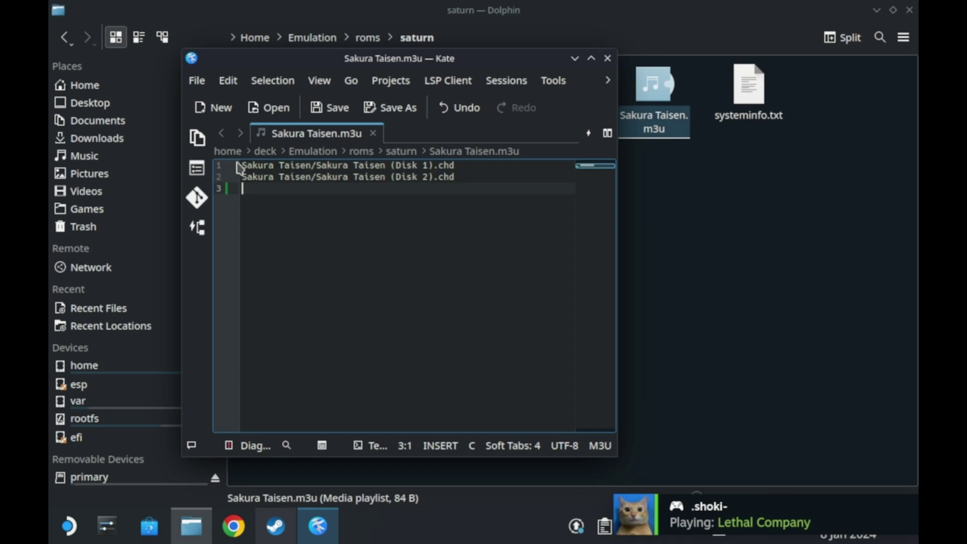
left_click_drag(243, 165, 316, 162)
left_click(347, 188)
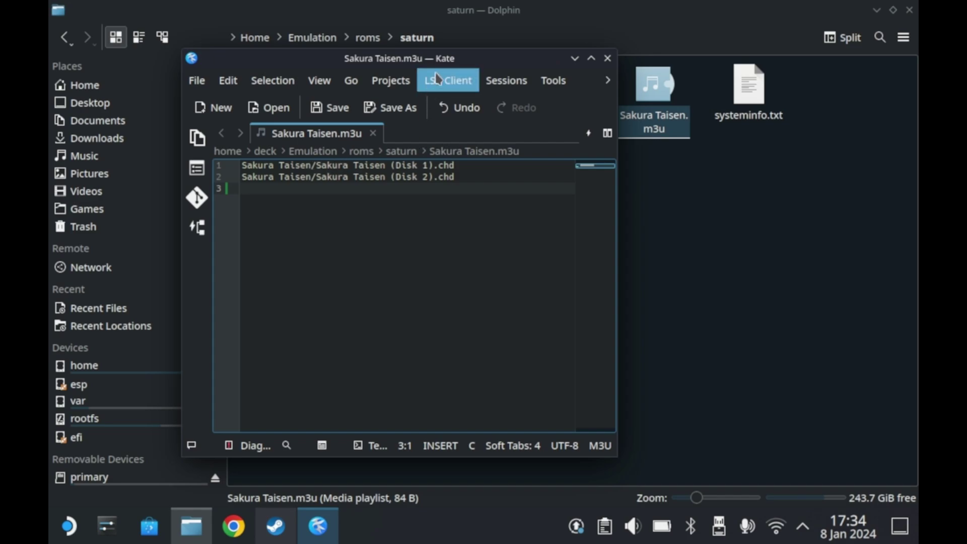
Move the editor aside, check the disk files inside the Sakura Taisen folder, and return to the playlist
left_click_drag(505, 58, 755, 64)
left_click(256, 115)
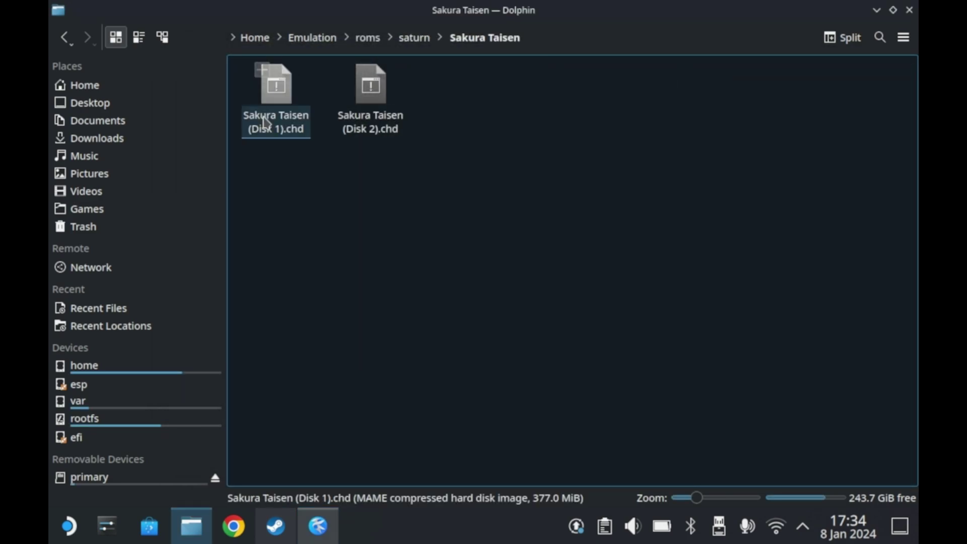
left_click(318, 526)
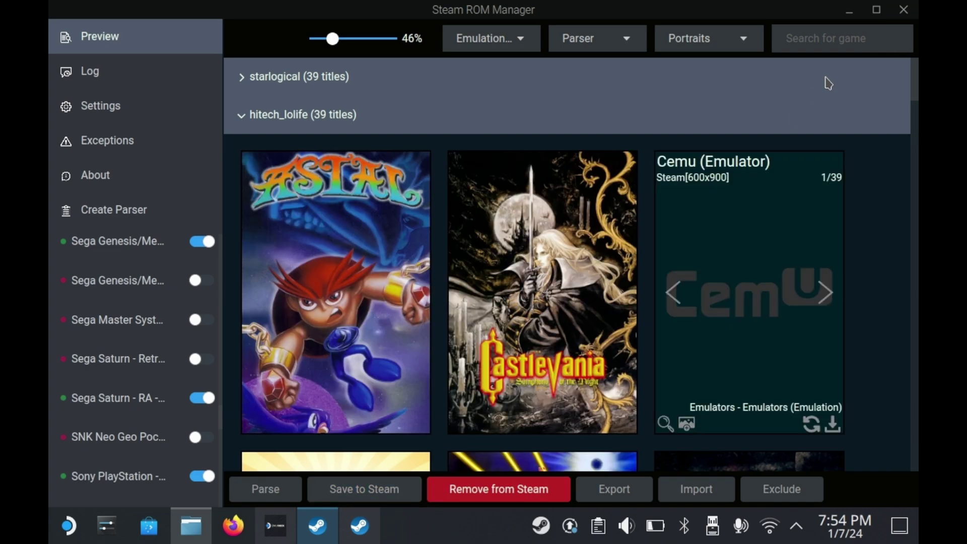
left_click(121, 86)
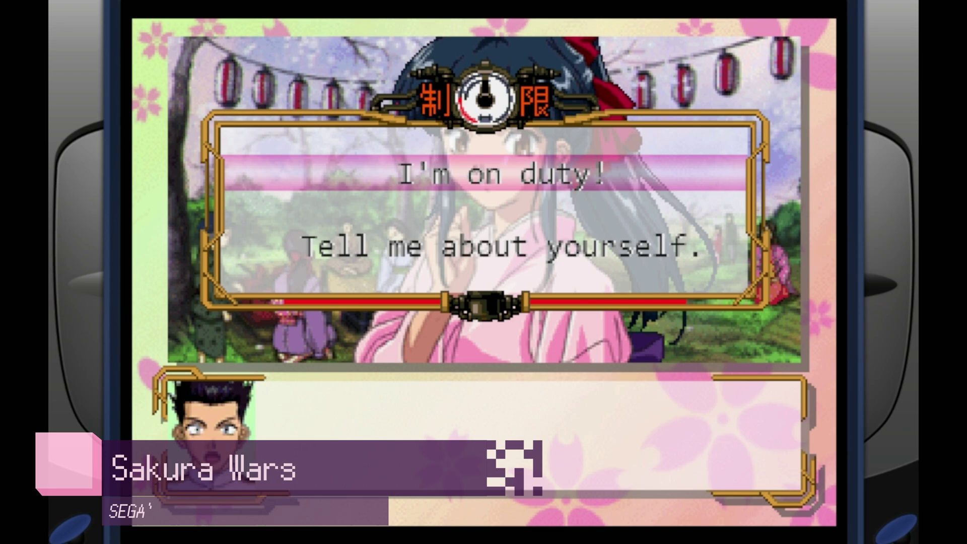
key("Down")
key("Return")
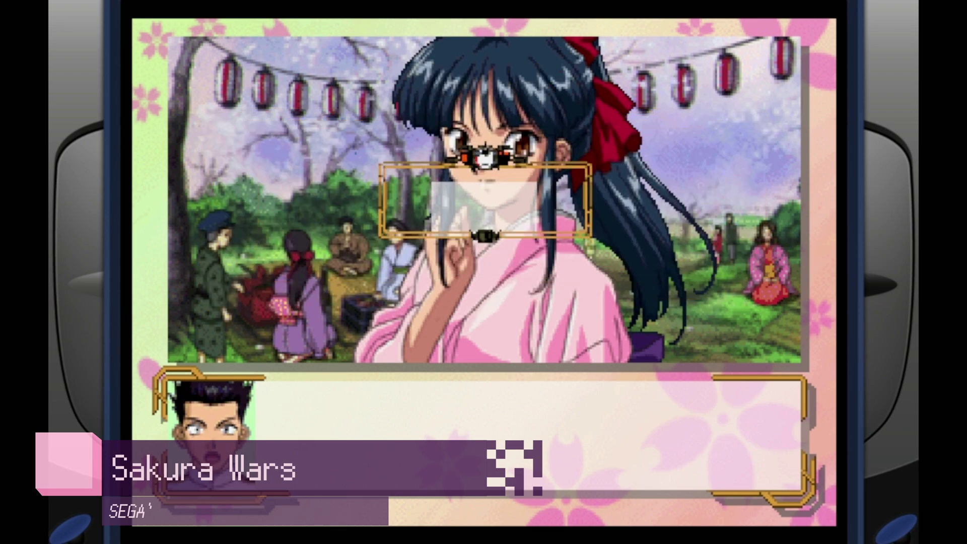
key("Return")
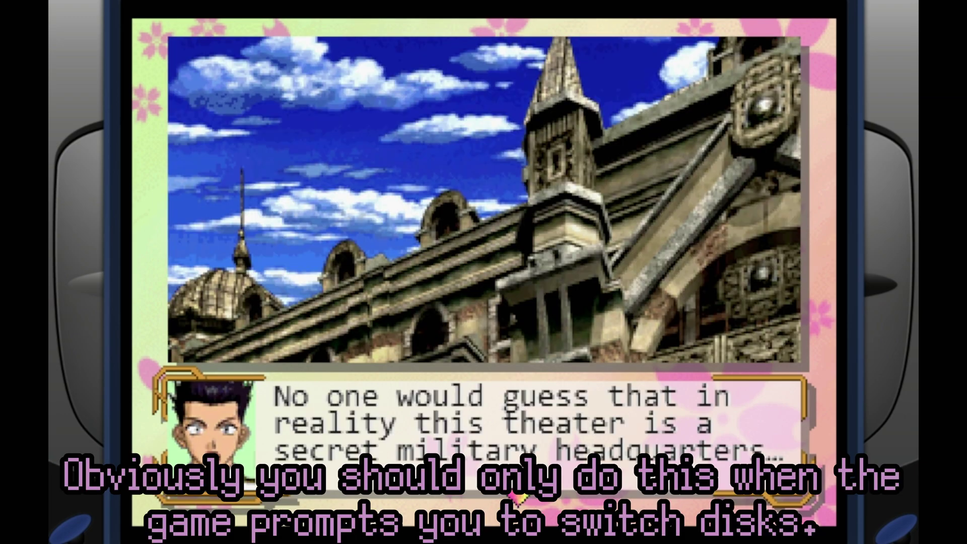
Open RetroArch's Quick Menu over the running Sakura Wars game and enter Disc Control
key("F1")
key("Down")
key("Down")
key("Down")
key("Down")
key("Down")
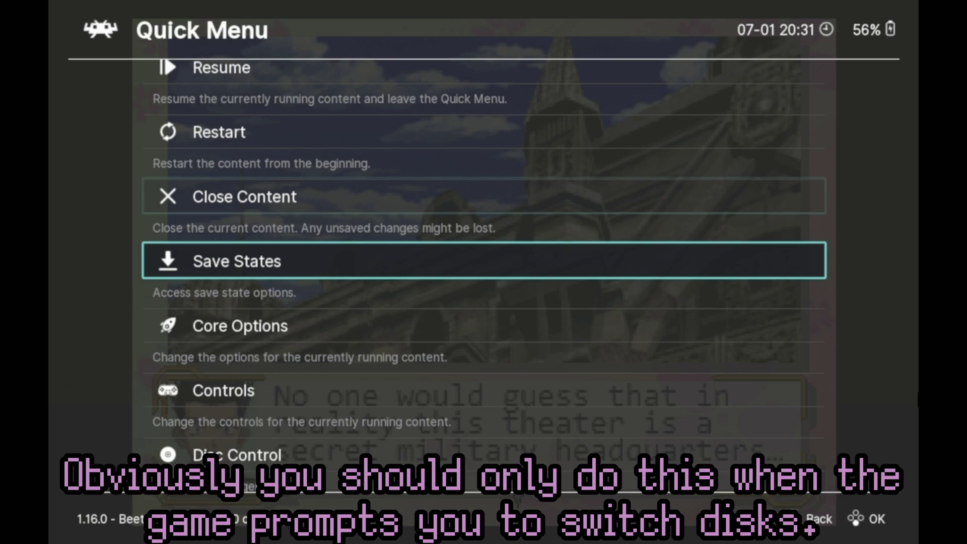
key("Down")
key("Up")
key("Up")
key("Up")
key("Up")
key("Up")
key("Up")
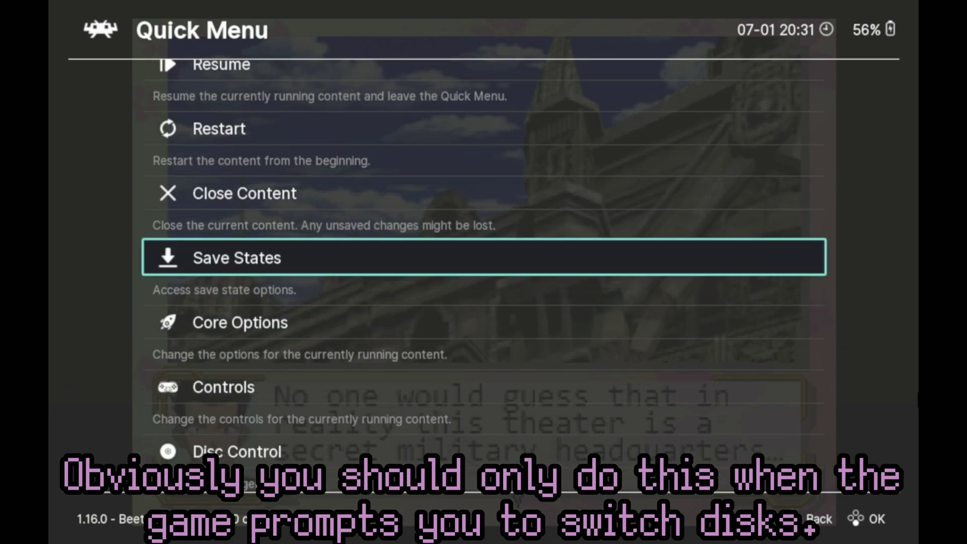
key("Down")
key("Down")
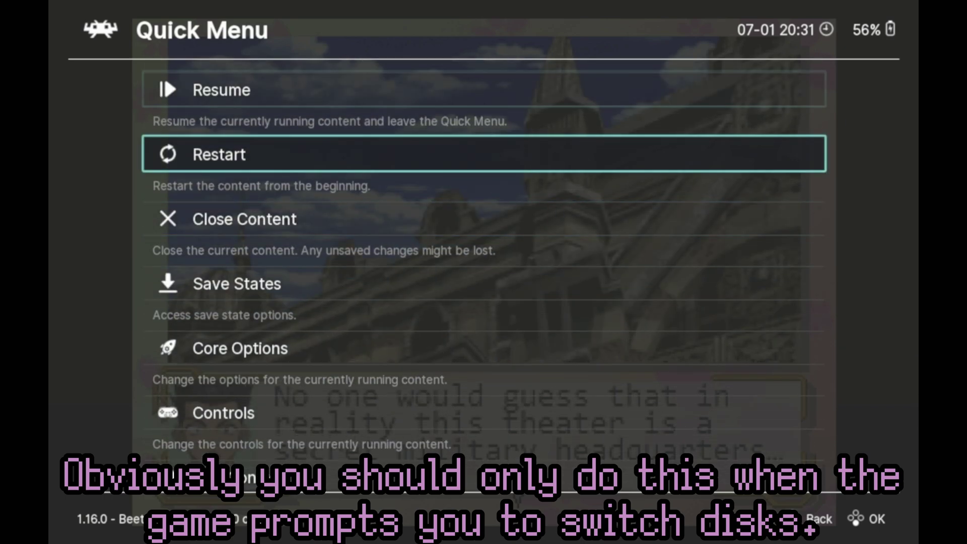
key("Down")
key("Down")
key("Down")
key("Down")
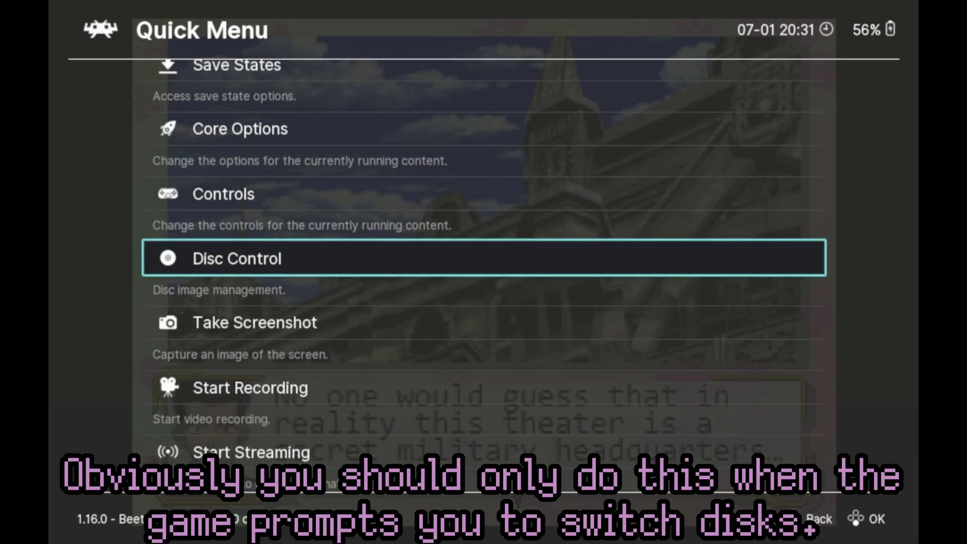
key("Return")
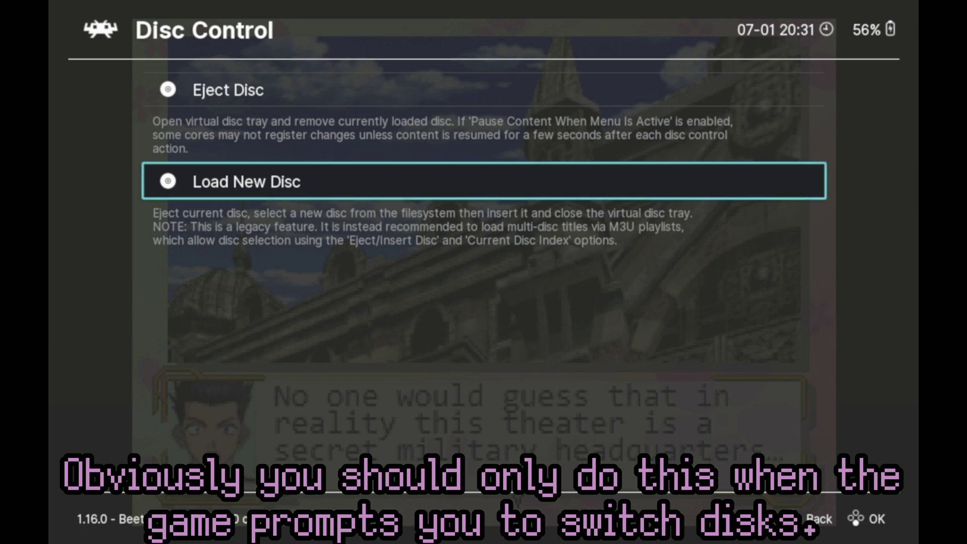
Eject the loaded virtual disc and open the Current Disc Index choices
key("Up")
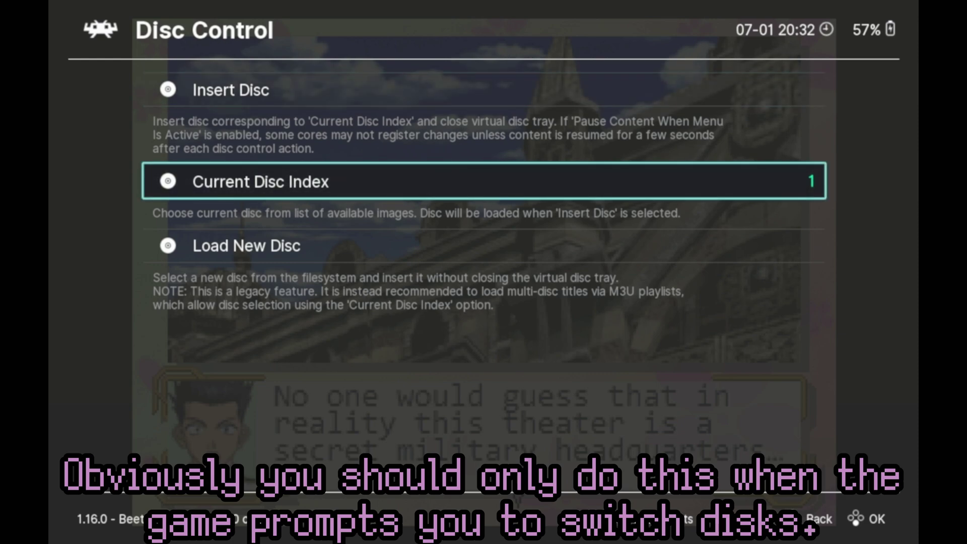
key("Return")
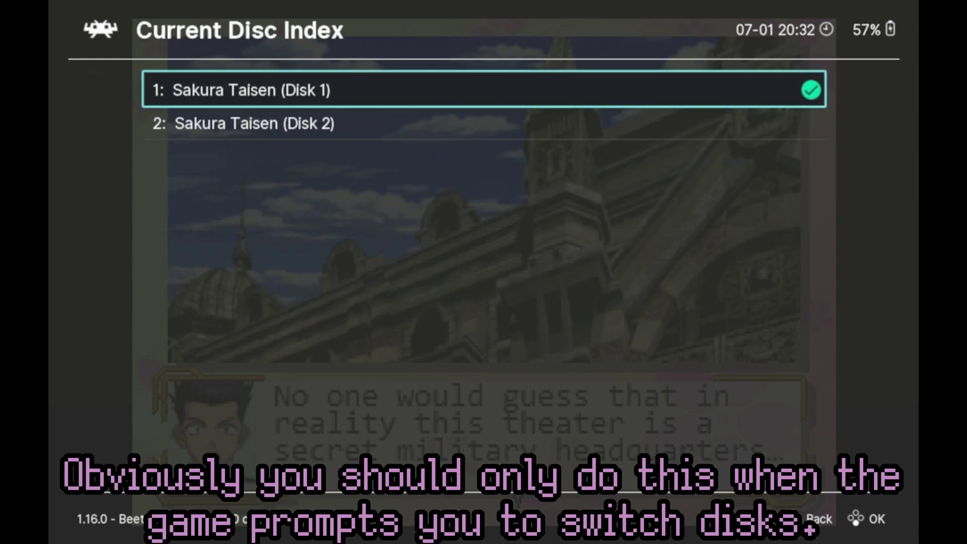